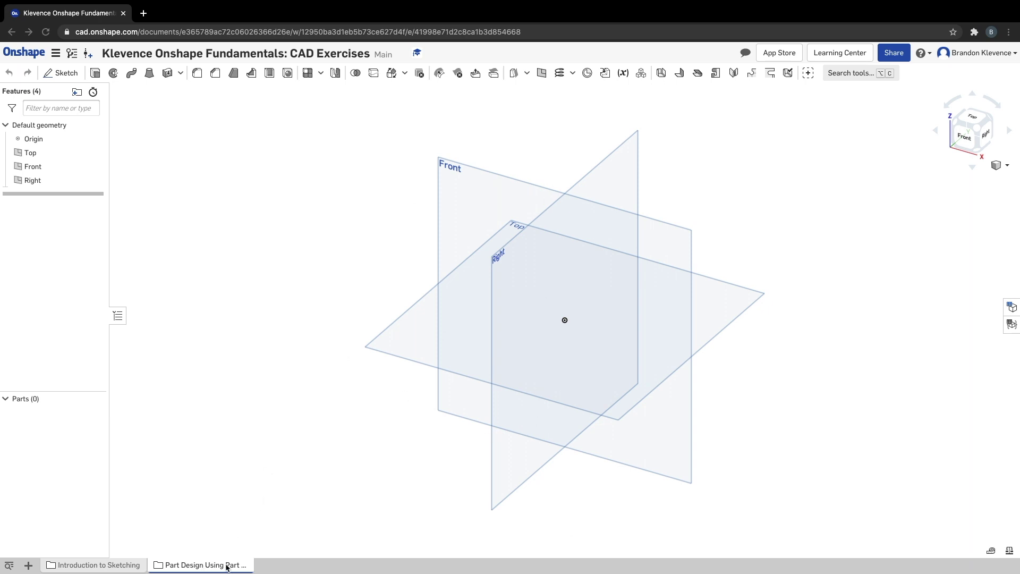
Step: Open the part-design folder of Part Studios and dismiss the insert menu without adding anything
left_click(183, 567)
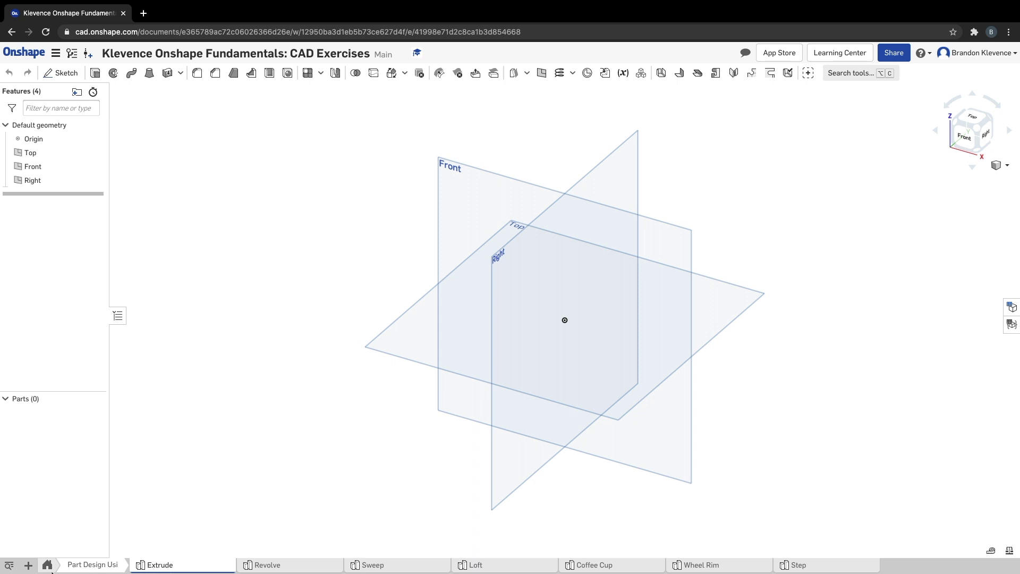
left_click(29, 565)
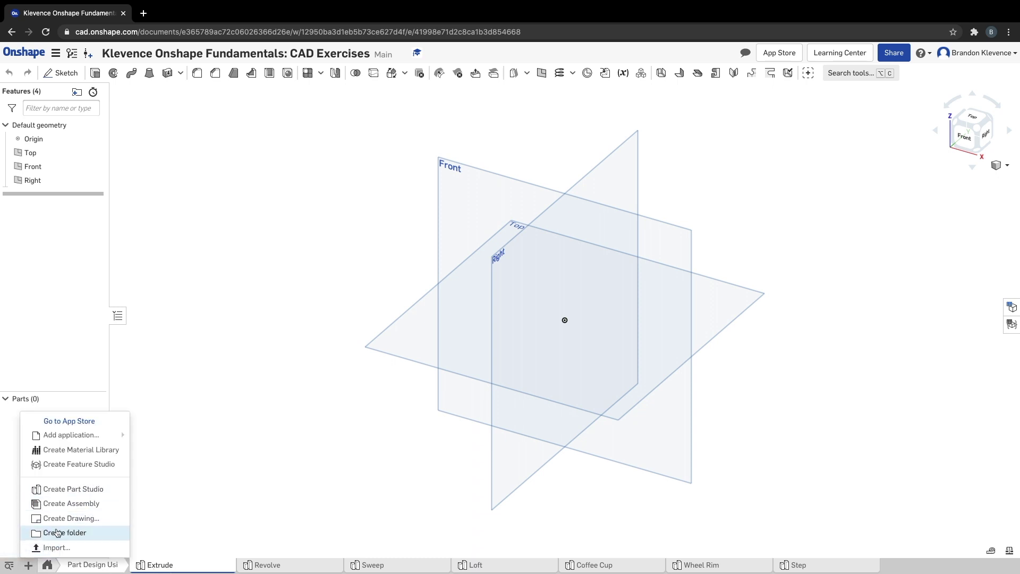
left_click(235, 490)
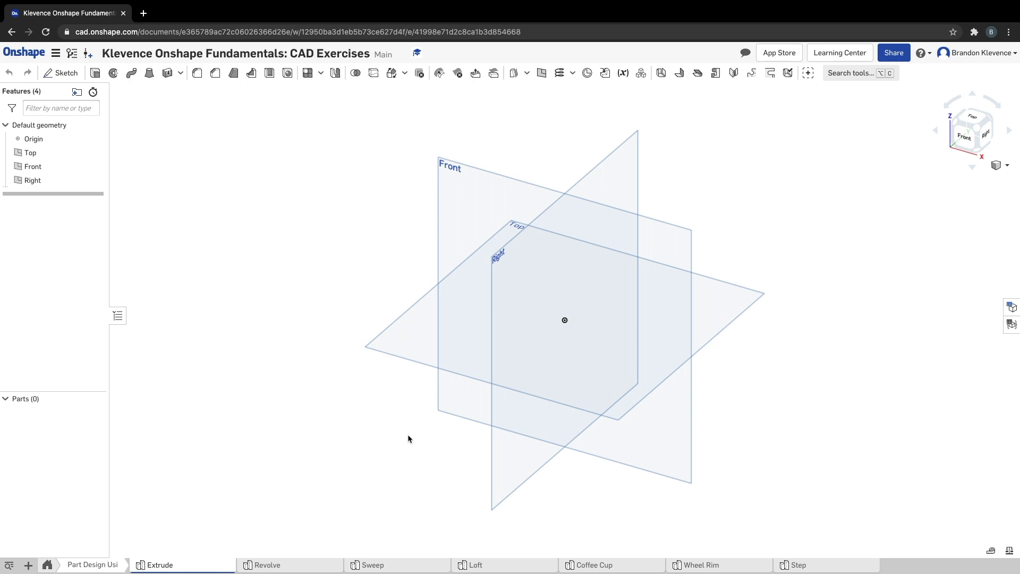
Step: Review the workspace units and confirm them unchanged
left_click(55, 53)
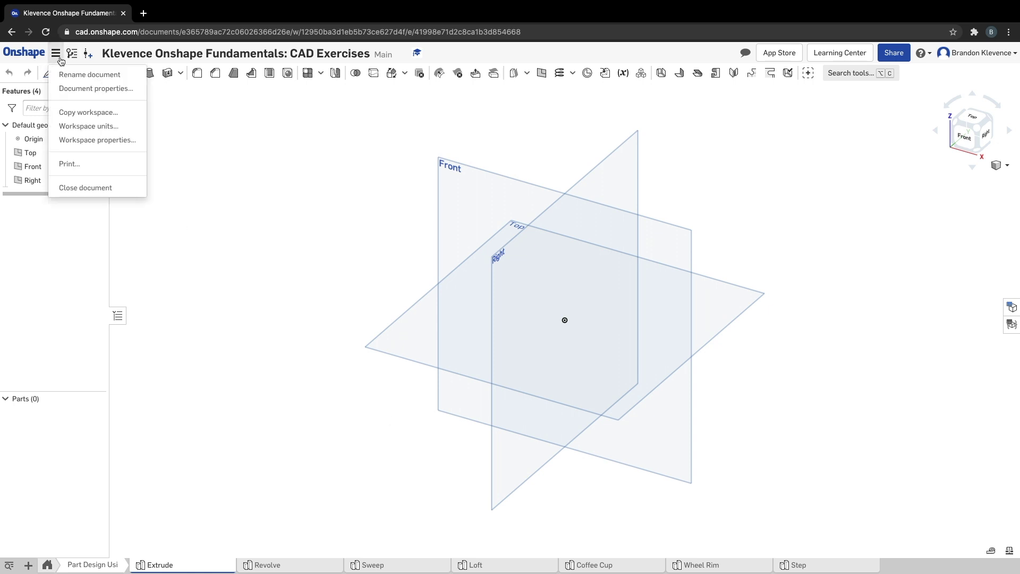
left_click(91, 126)
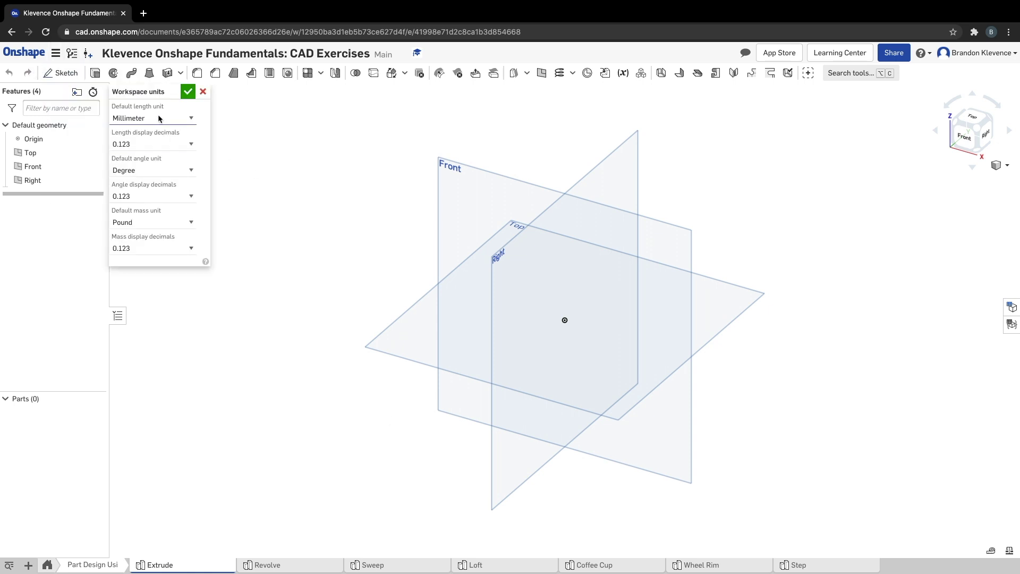
left_click(188, 92)
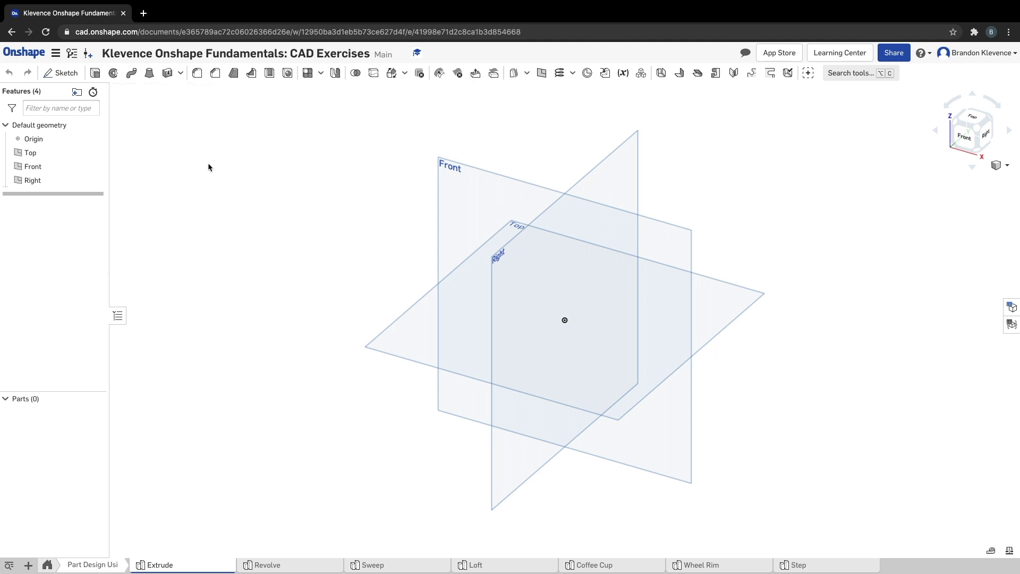
Step: Start Sketch 1 on the Top plane and view it face-on
left_click(61, 73)
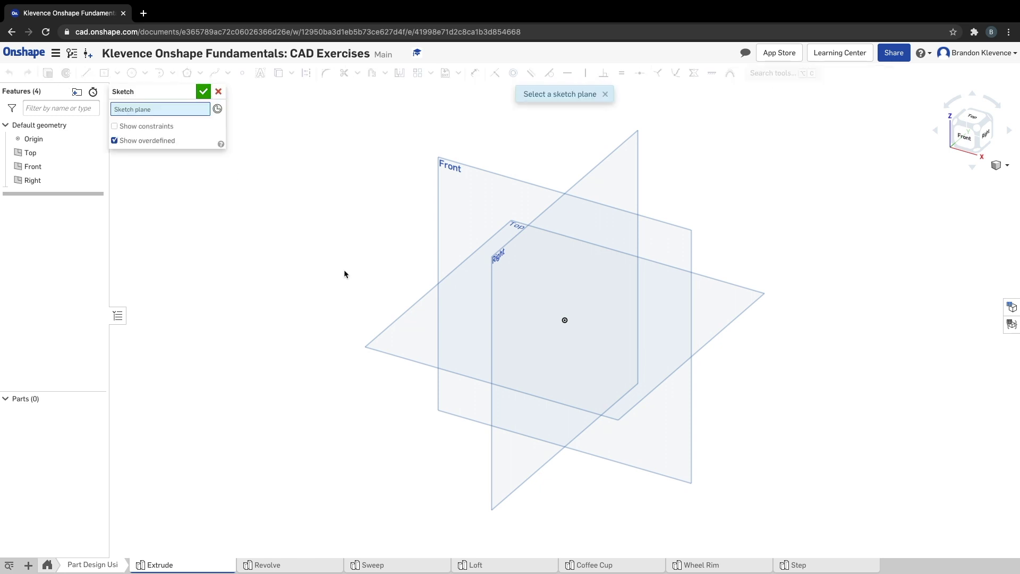
left_click(391, 333)
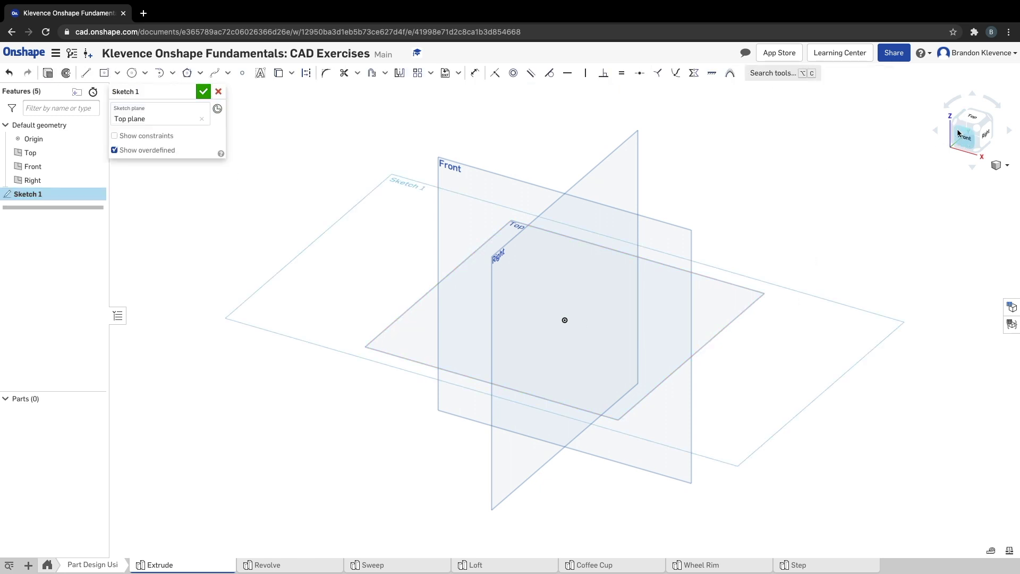
left_click(973, 118)
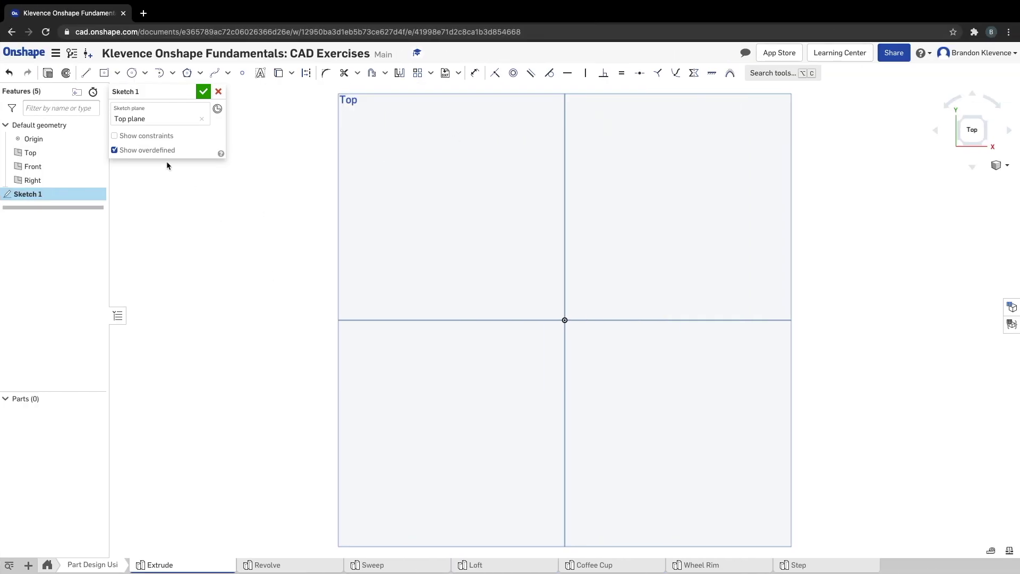
left_click(132, 73)
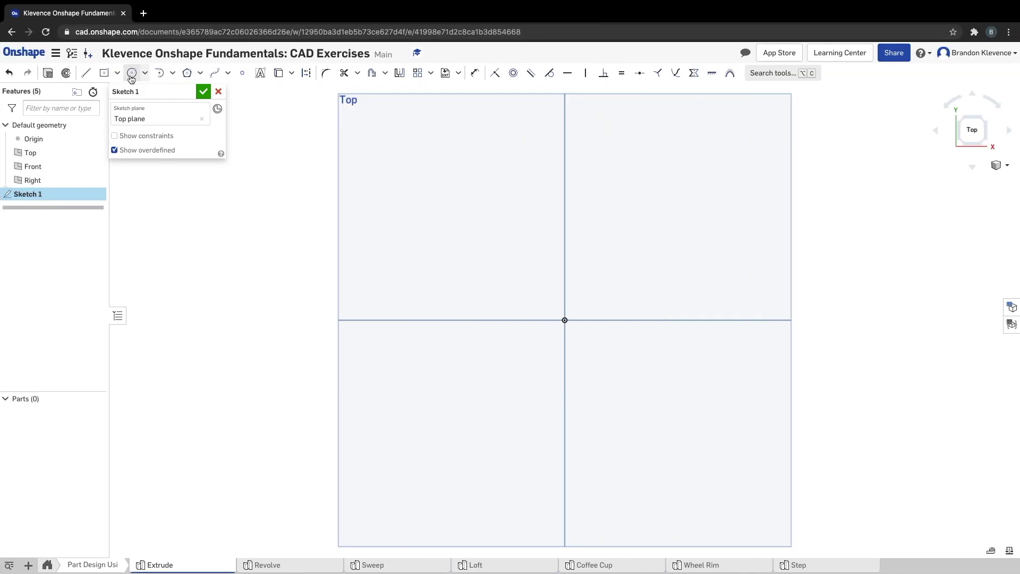
Step: Draw a large circle at the origin with a concentric inner circle of about Ø33.475
left_click(565, 321)
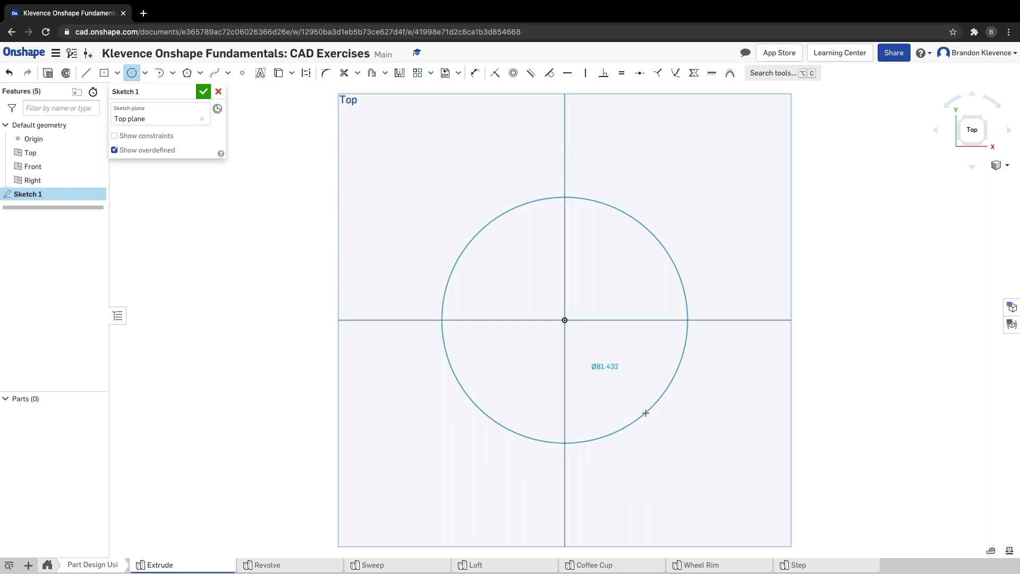
left_click(646, 413)
left_click(565, 321)
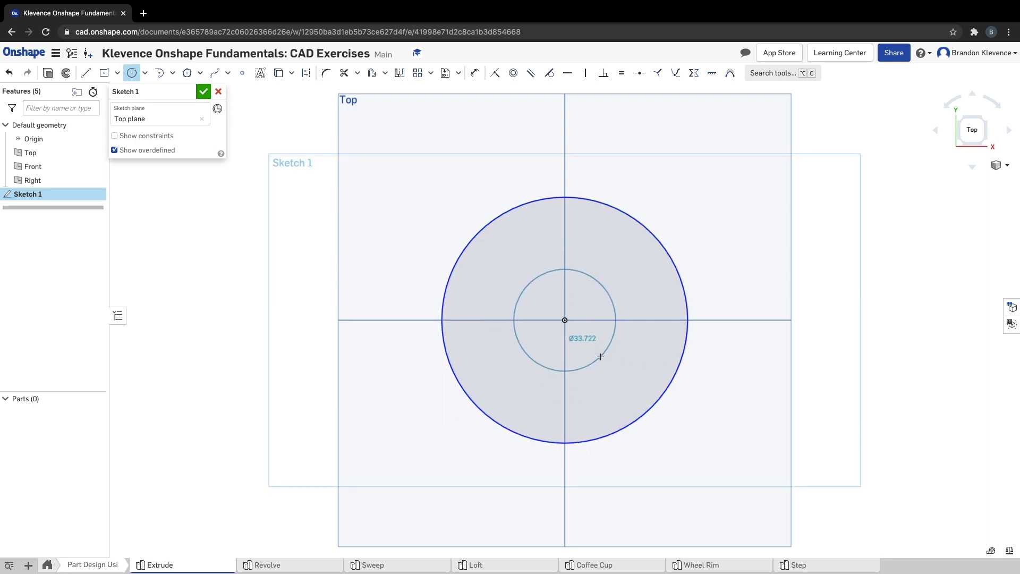
left_click(600, 356)
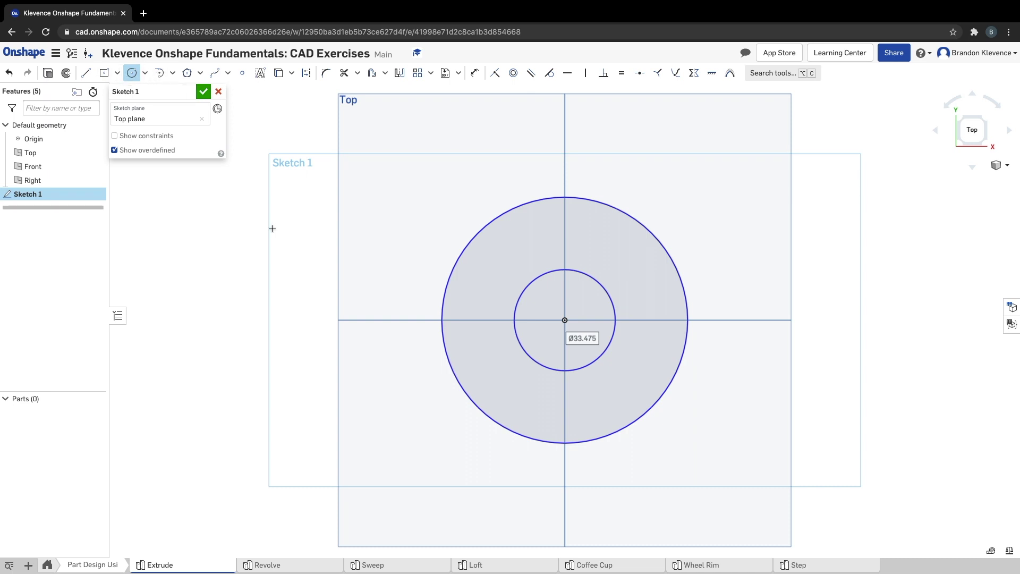
Step: Draw concentric circle pairs left and right of the origin, outer circles about Ø33.123 and Ø33.018
left_click(287, 320)
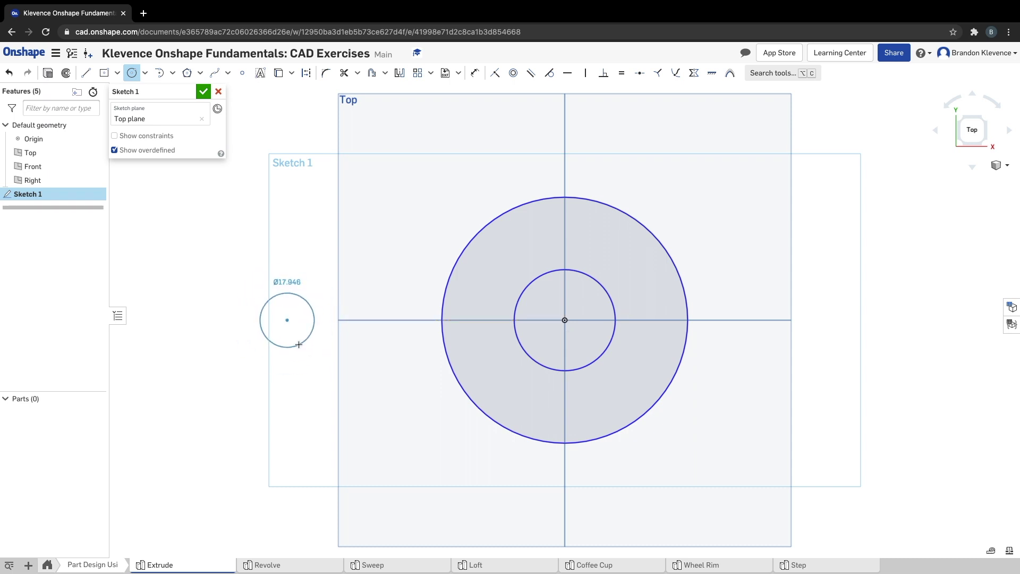
left_click(297, 341)
left_click(287, 319)
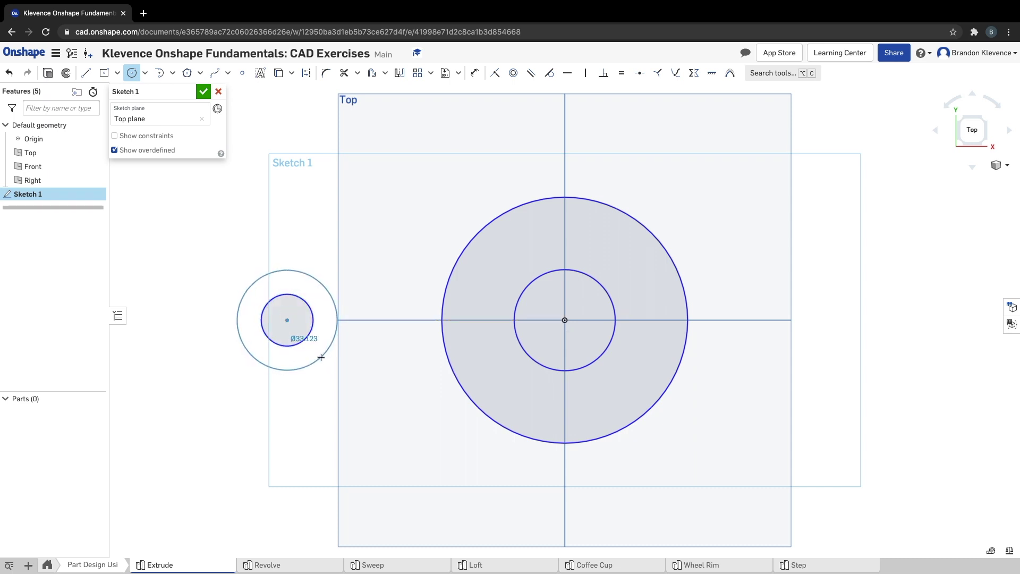
left_click(320, 356)
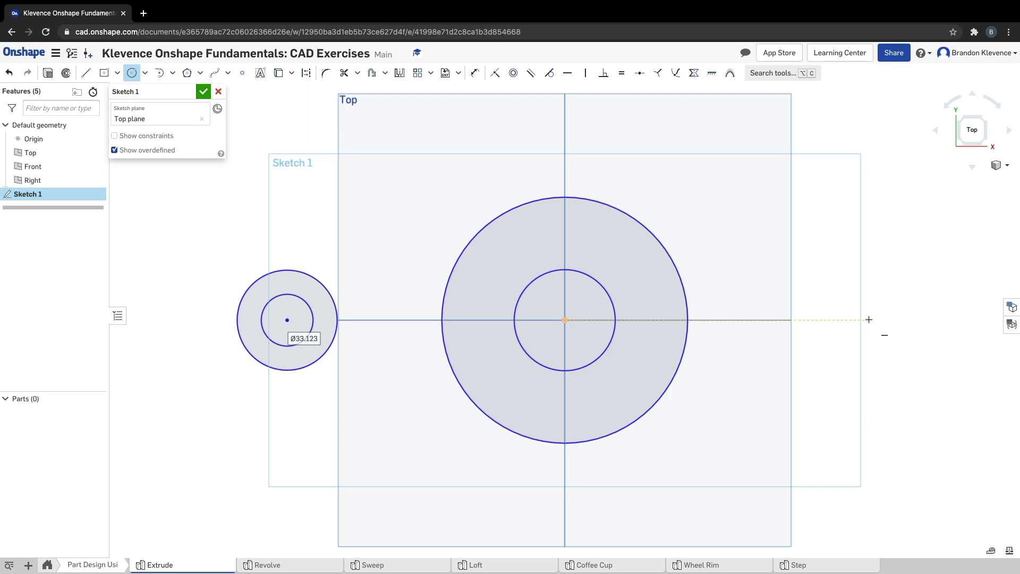
left_click(869, 319)
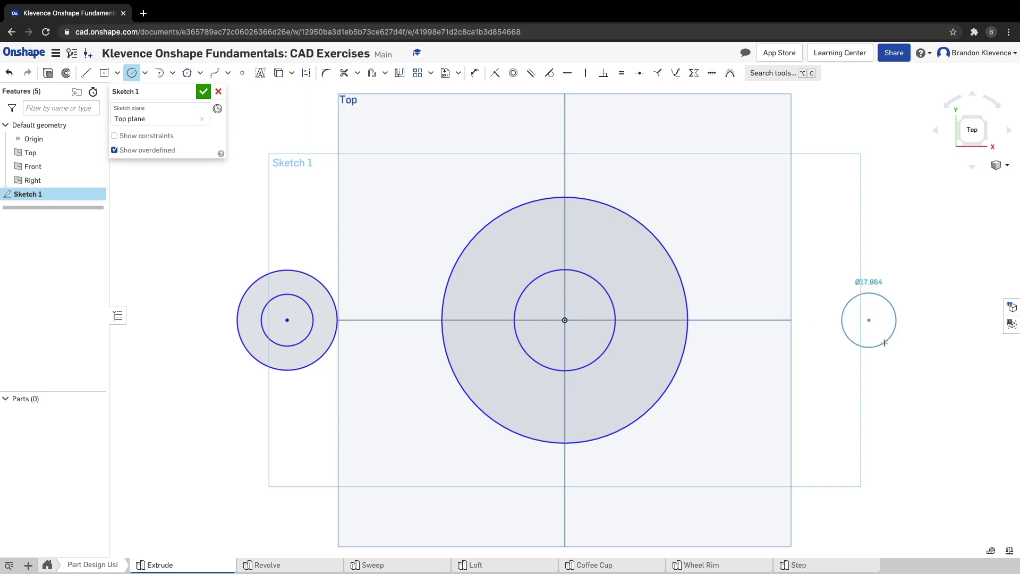
left_click(884, 342)
left_click(868, 320)
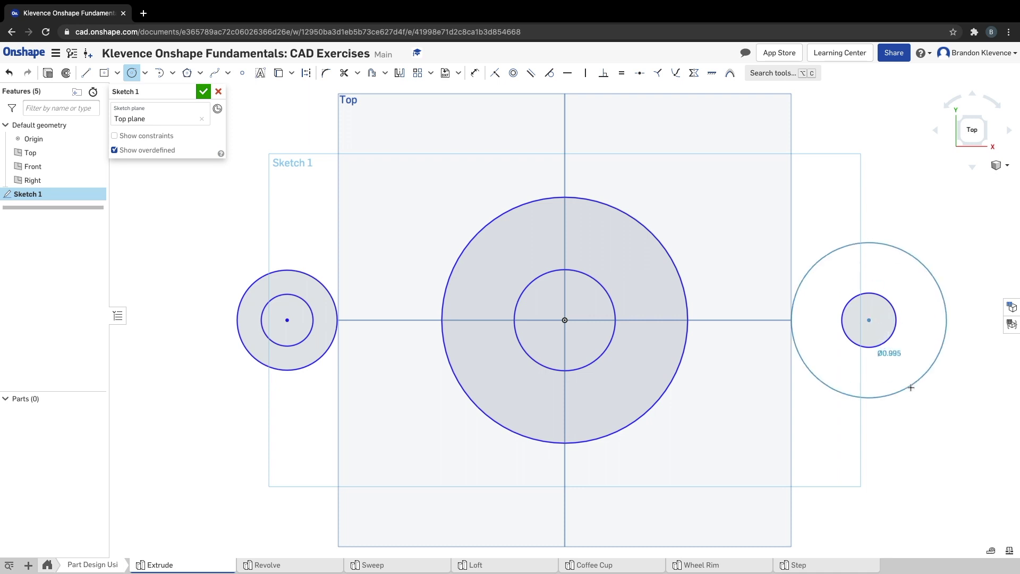
left_click(898, 360)
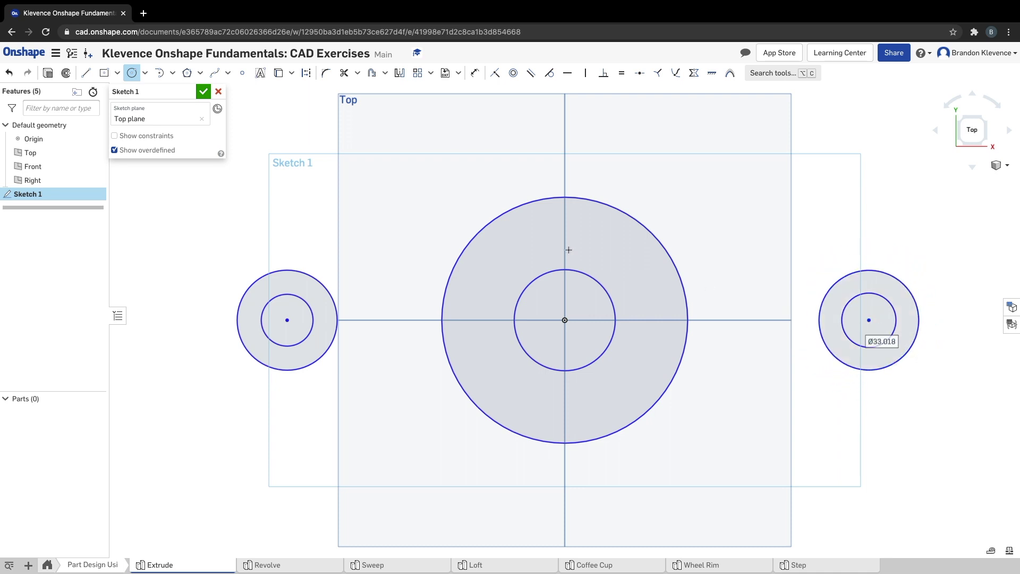
left_click(104, 73)
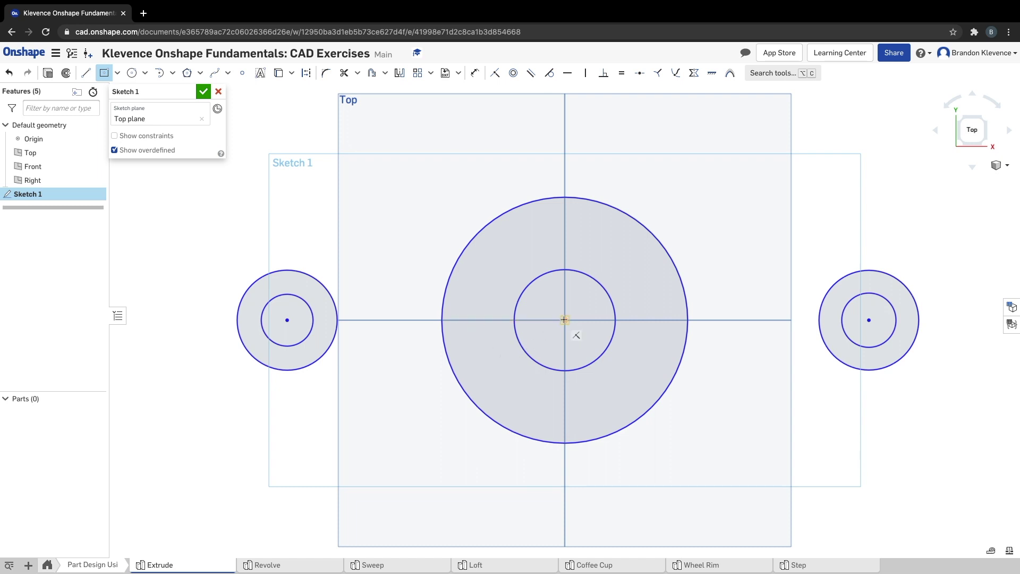
left_click(118, 73)
Step: Draw a centre-point rectangle about 53.321 by 15.486 at the sketch origin
left_click(141, 110)
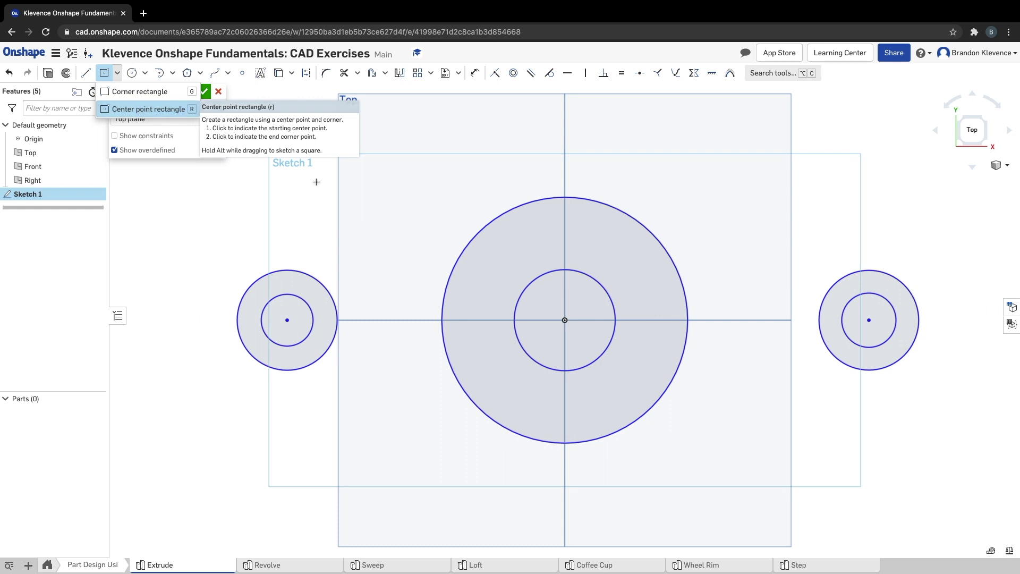
left_click(564, 321)
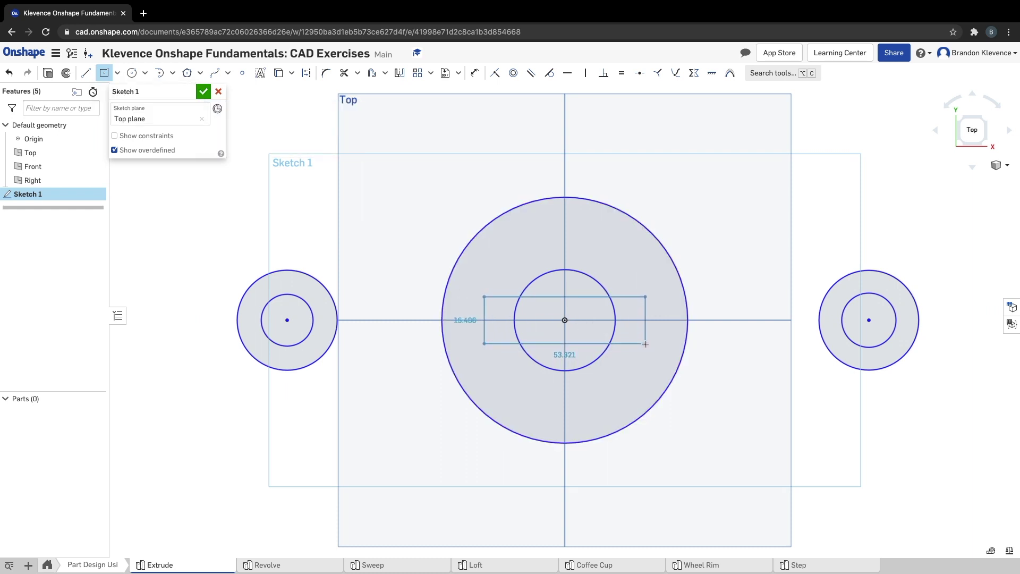
left_click(645, 345)
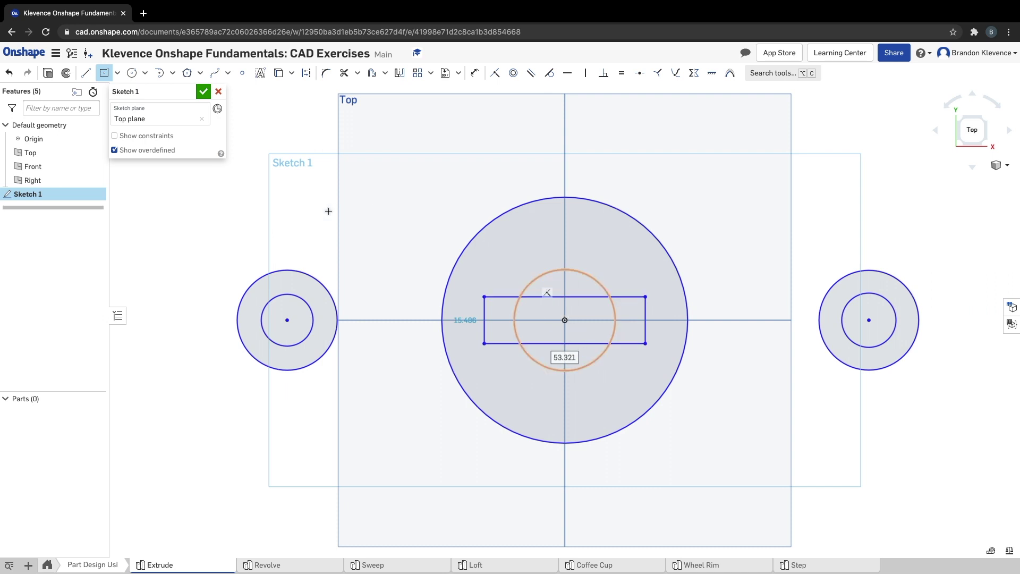
key("Tab")
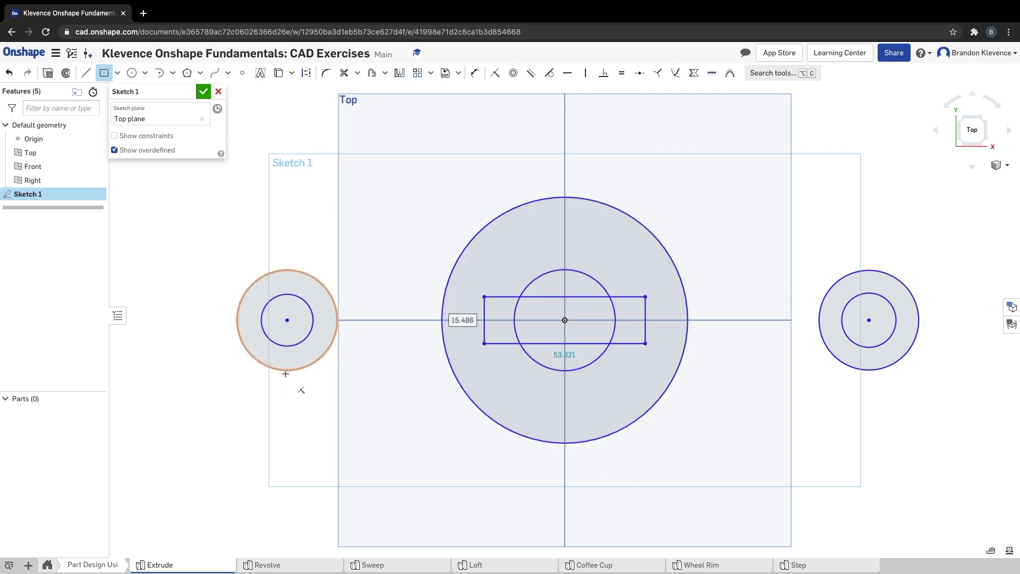
key("Tab")
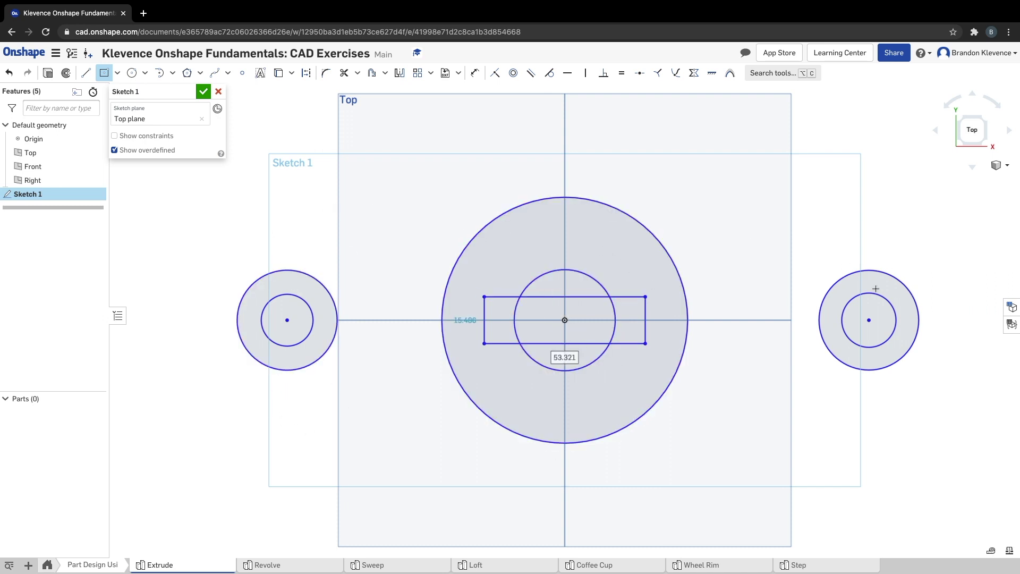
key("Tab")
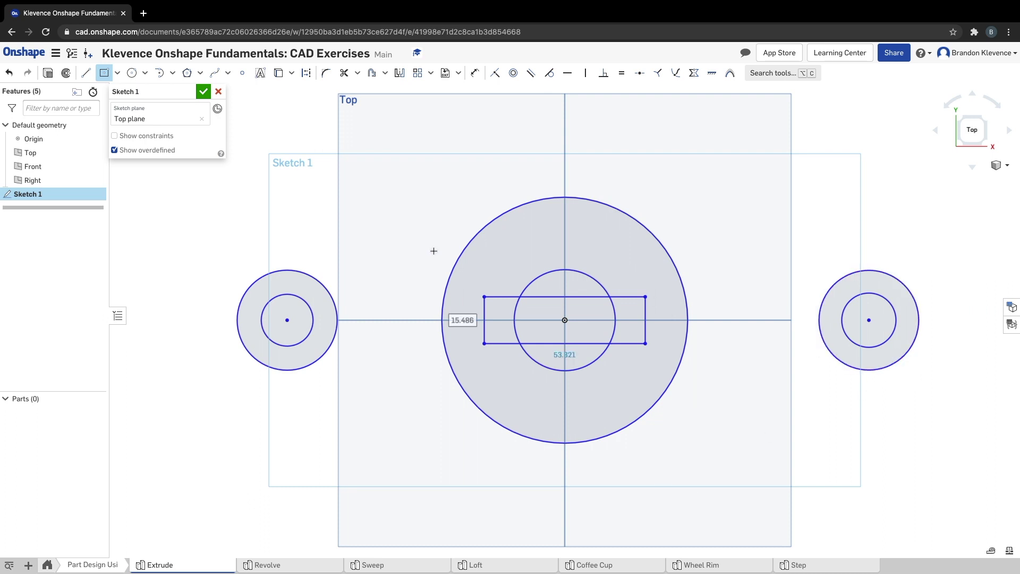
left_click(84, 74)
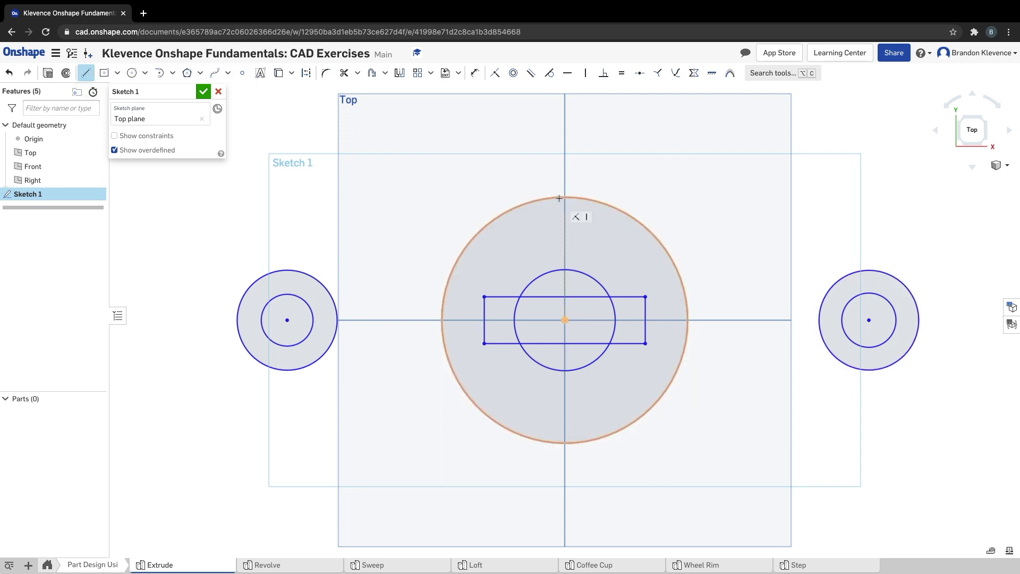
Step: Draw lines from the large circle to the top and bottom of the left circle
left_click(508, 211)
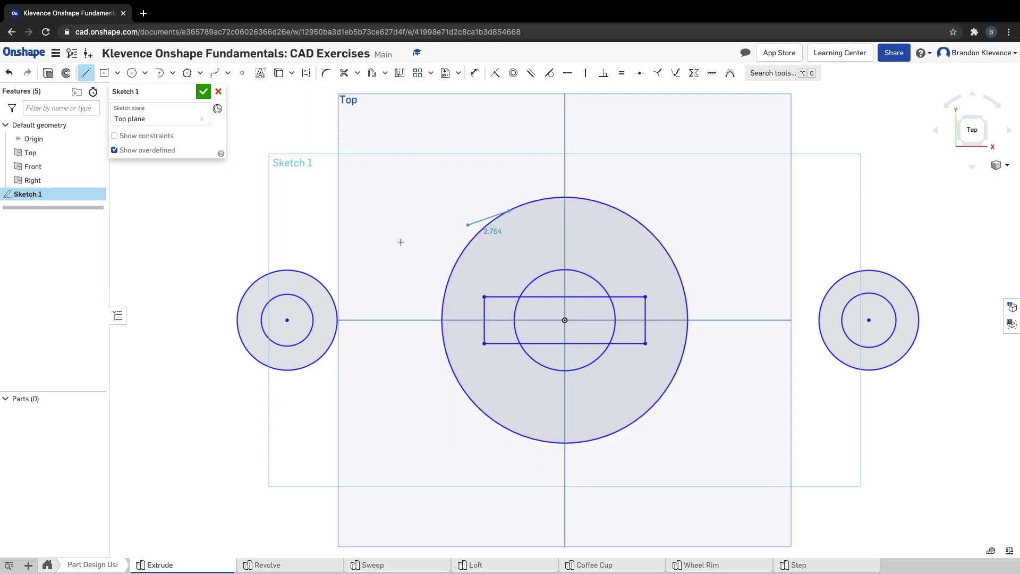
left_click(275, 272)
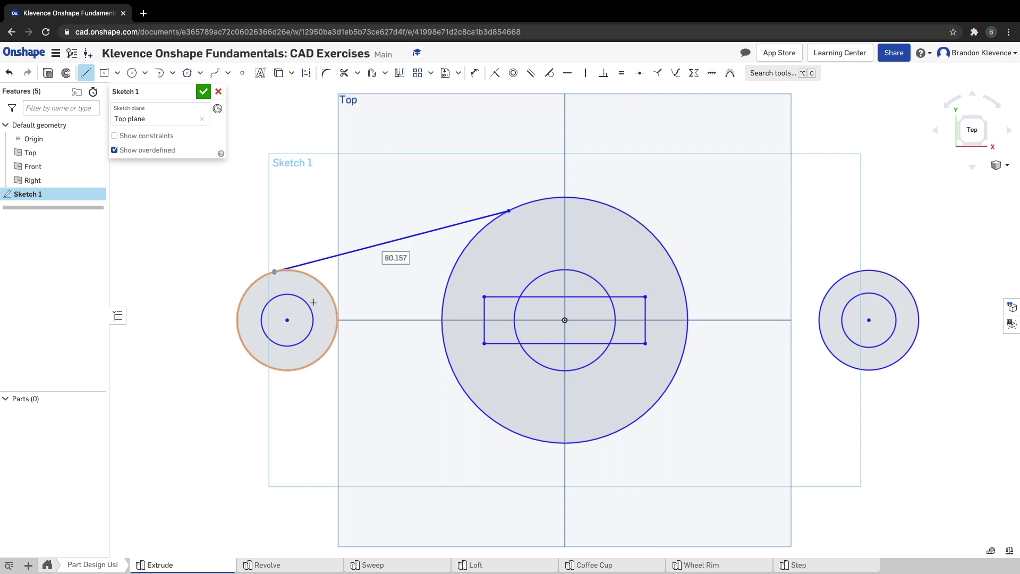
key("Escape")
key("l")
left_click(302, 384)
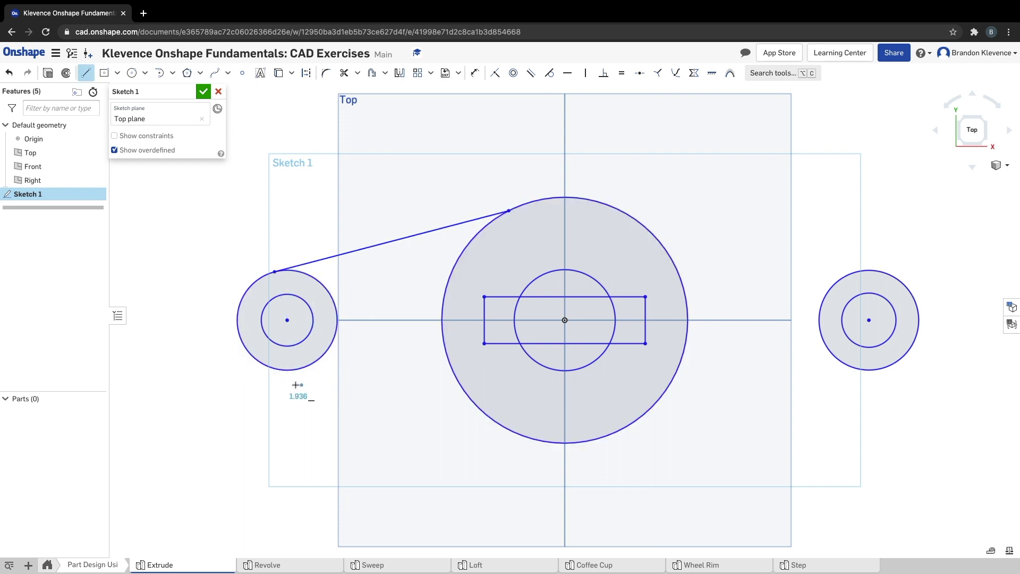
key("Escape")
key("l")
left_click(513, 431)
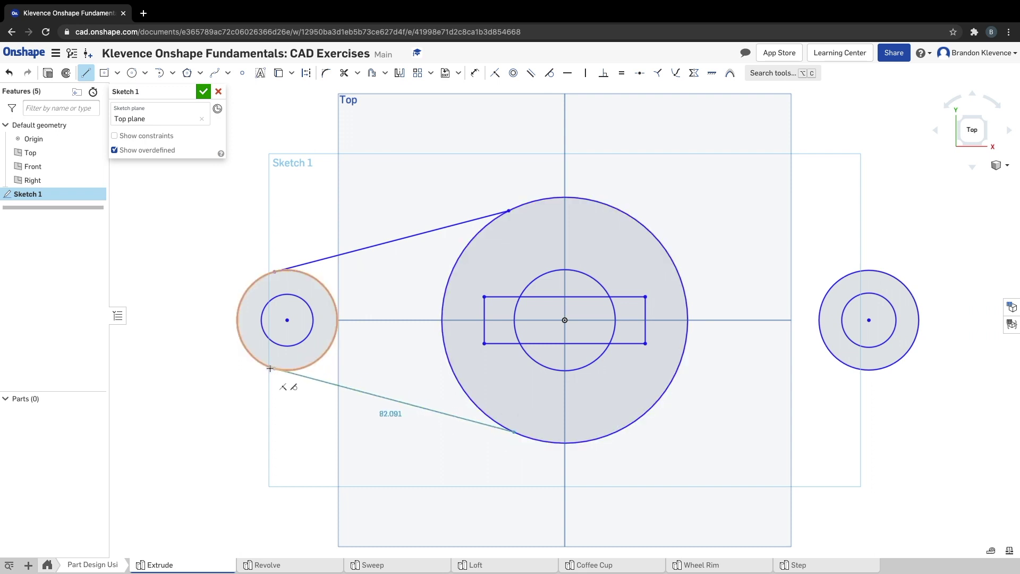
left_click(274, 368)
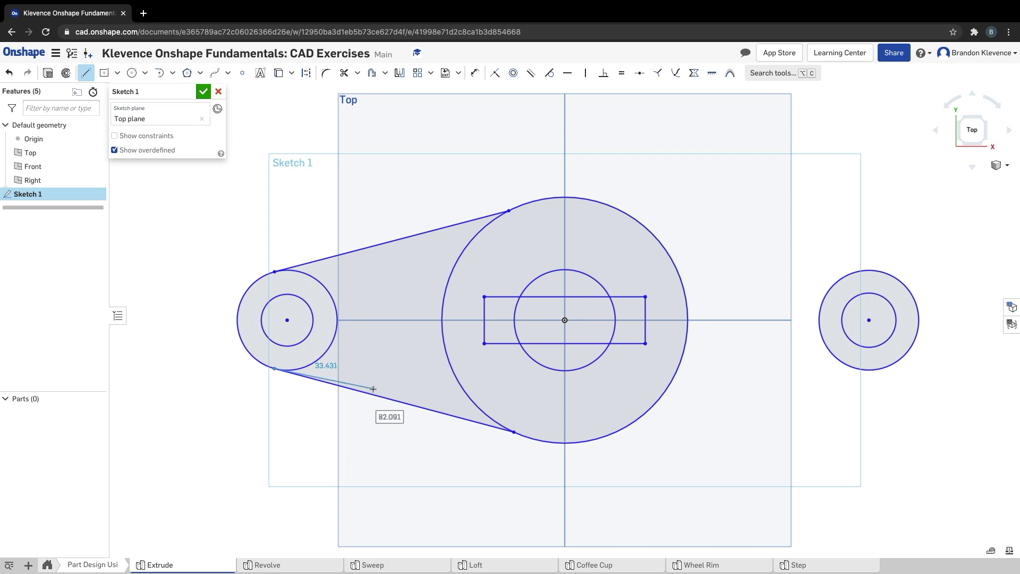
key("Escape")
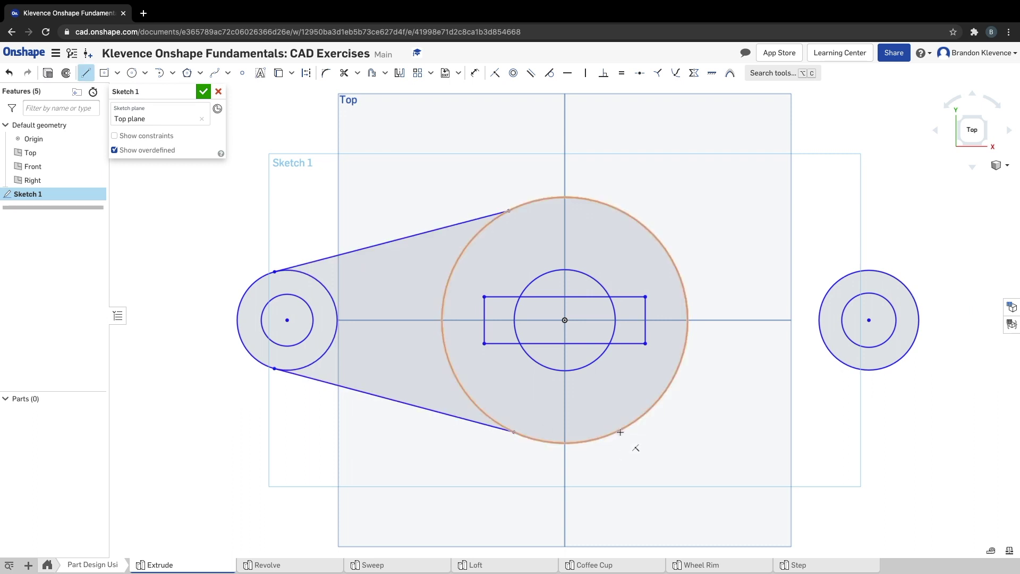
Step: Draw lines from the large circle to the bottom and top of the right circle
left_click(620, 431)
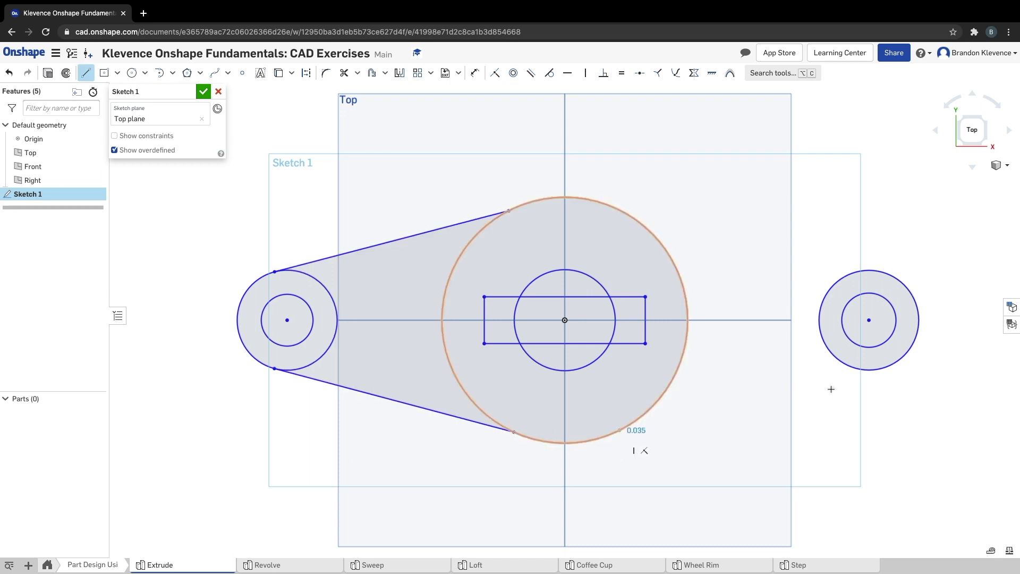
left_click(881, 371)
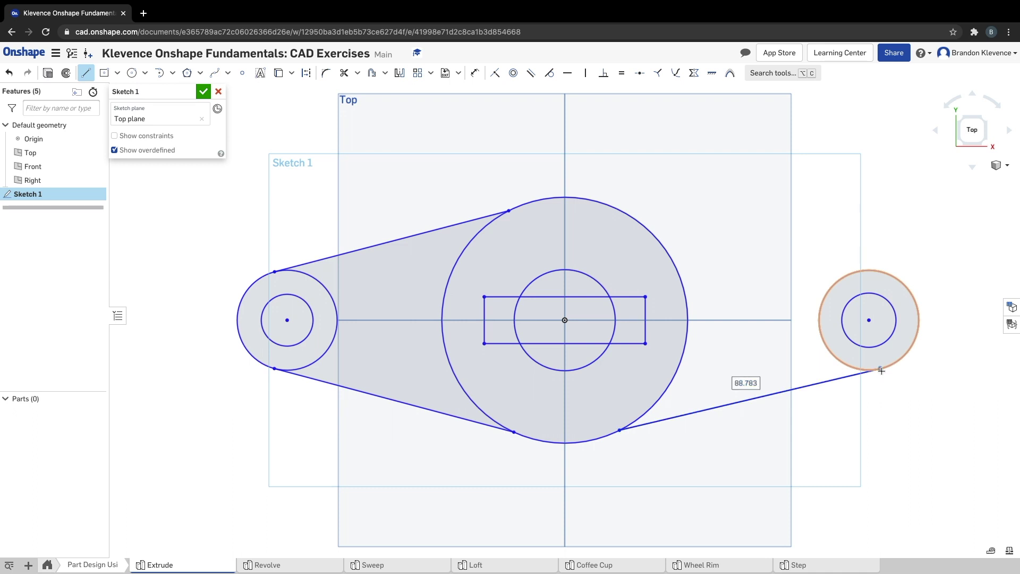
key("Escape")
key("Escape")
key("l")
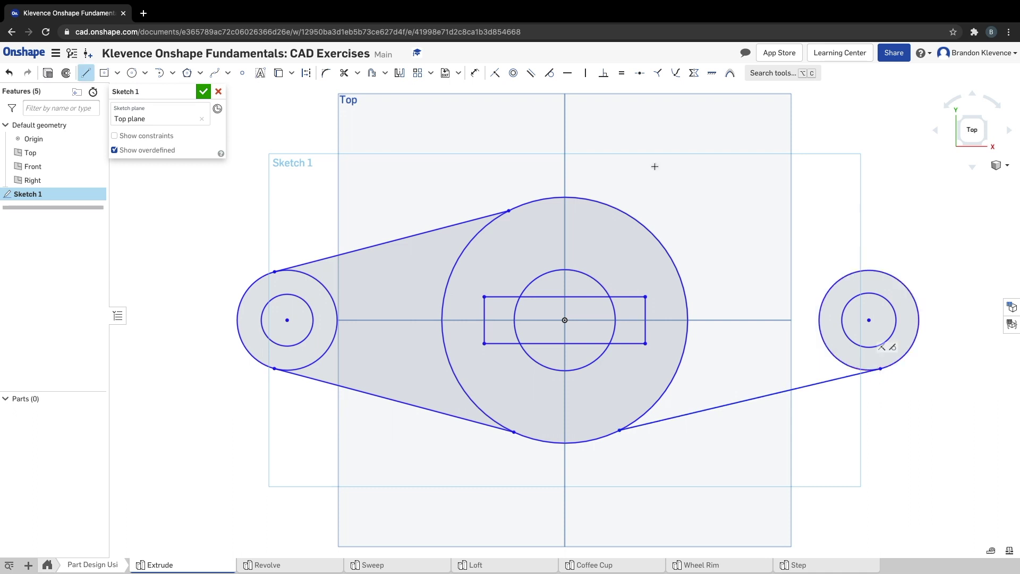
left_click(603, 203)
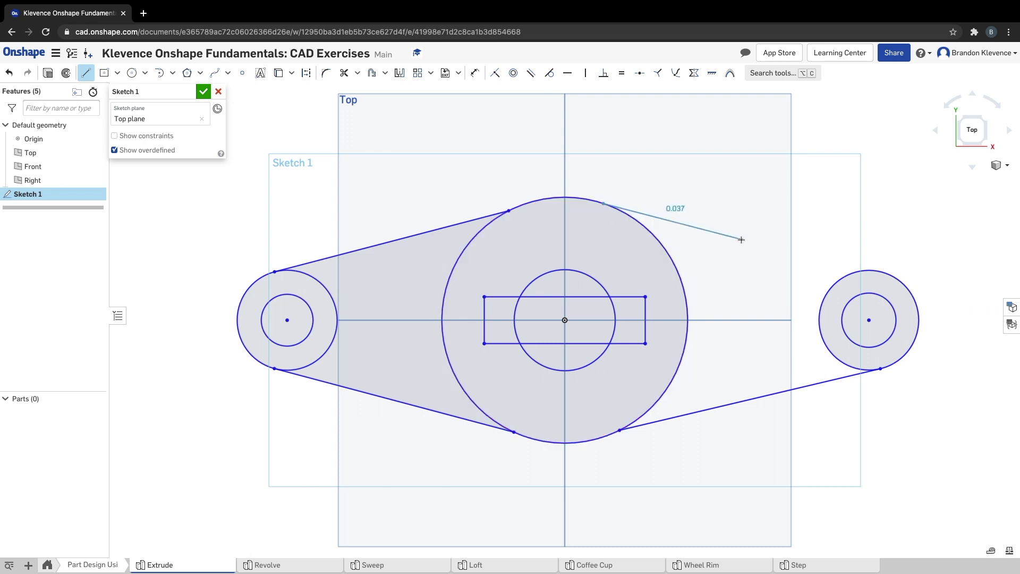
left_click(880, 271)
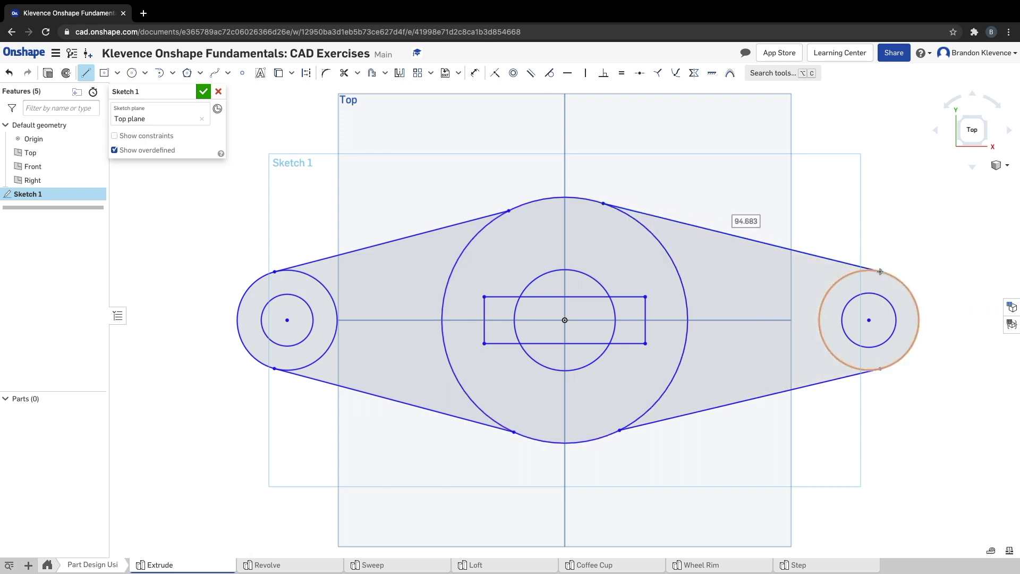
key("Escape")
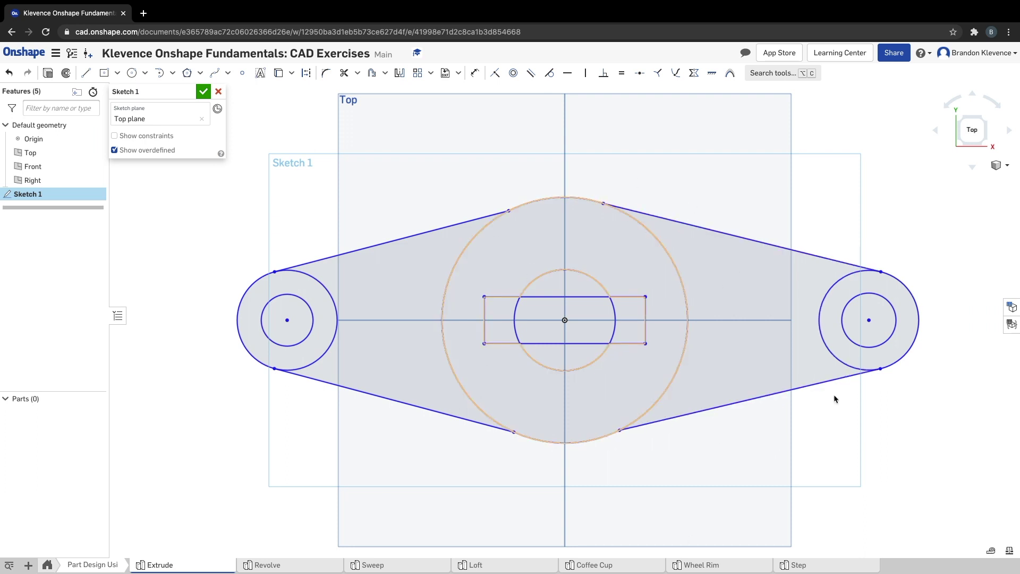
Step: Make the upper-left line tangent to the left circle
key("t")
left_click(323, 277)
left_click(446, 240)
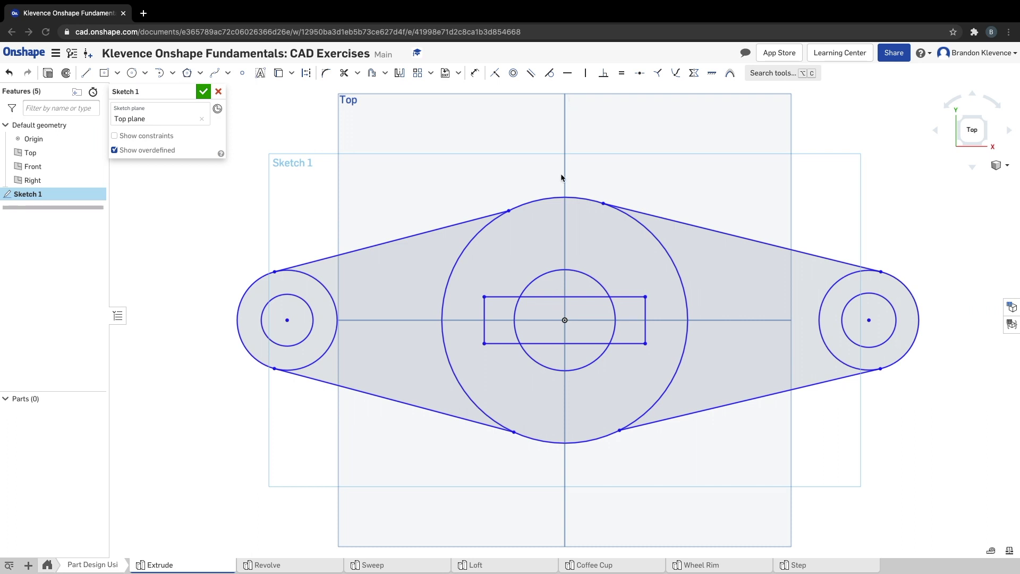
Step: Draw a vertical construction line from the origin up past the large circle
key("l")
key("q")
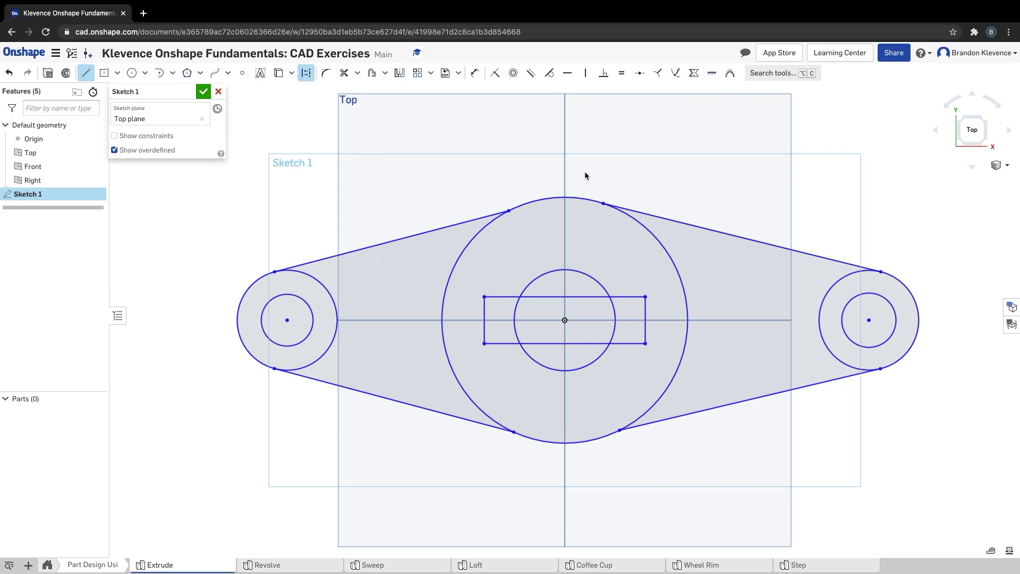
left_click(564, 320)
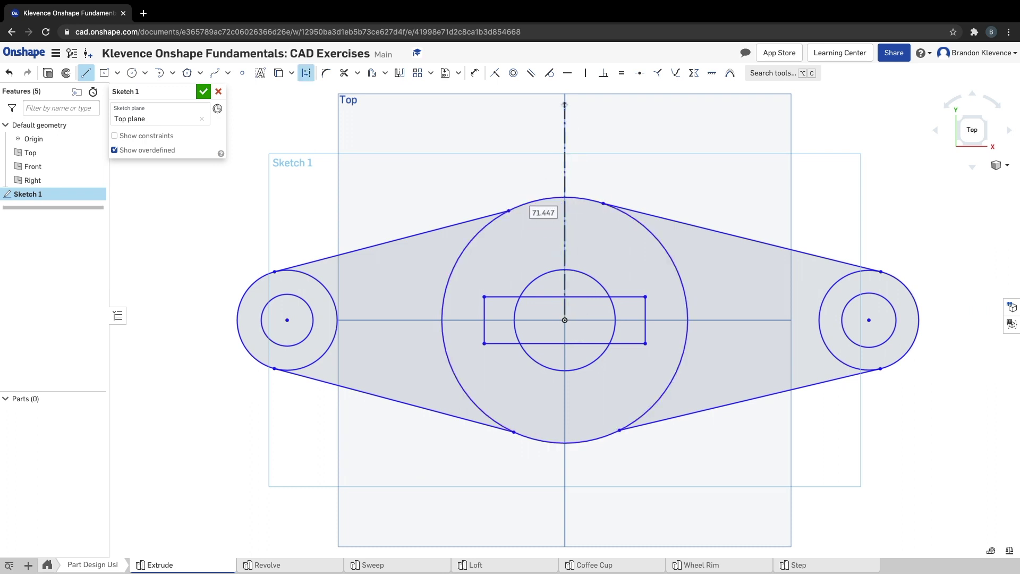
left_click(564, 105)
key("Escape")
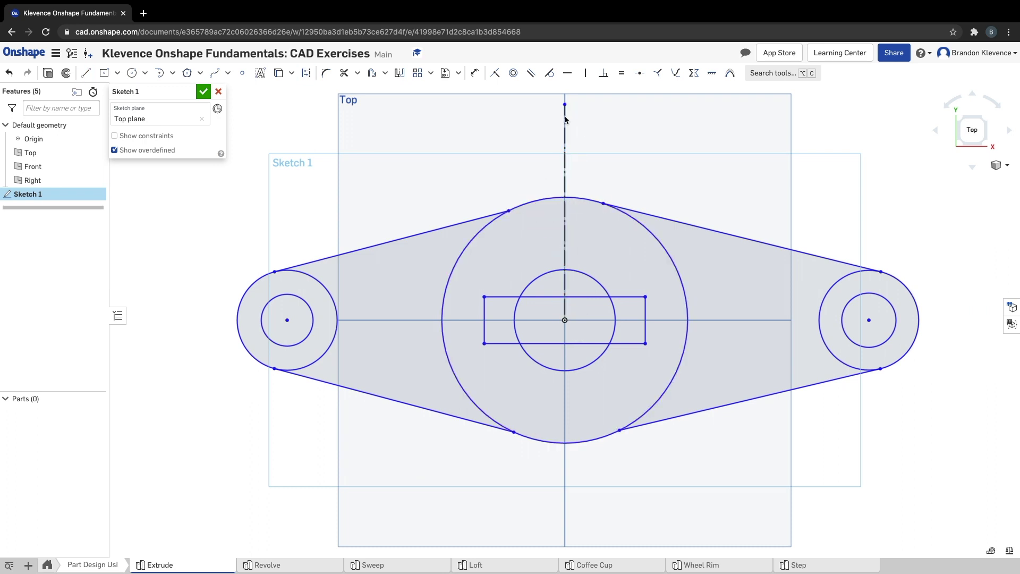
Step: Hide the Front and Right planes
left_click(95, 166)
left_click(94, 181)
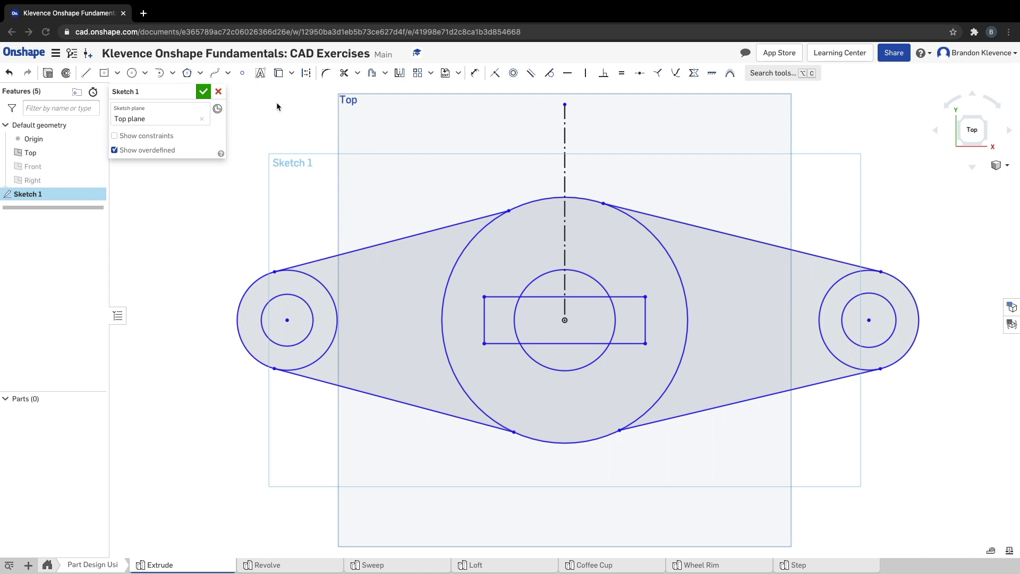
Step: Make the right inner and outer circles equal to the left ones
left_click(622, 74)
left_click(313, 317)
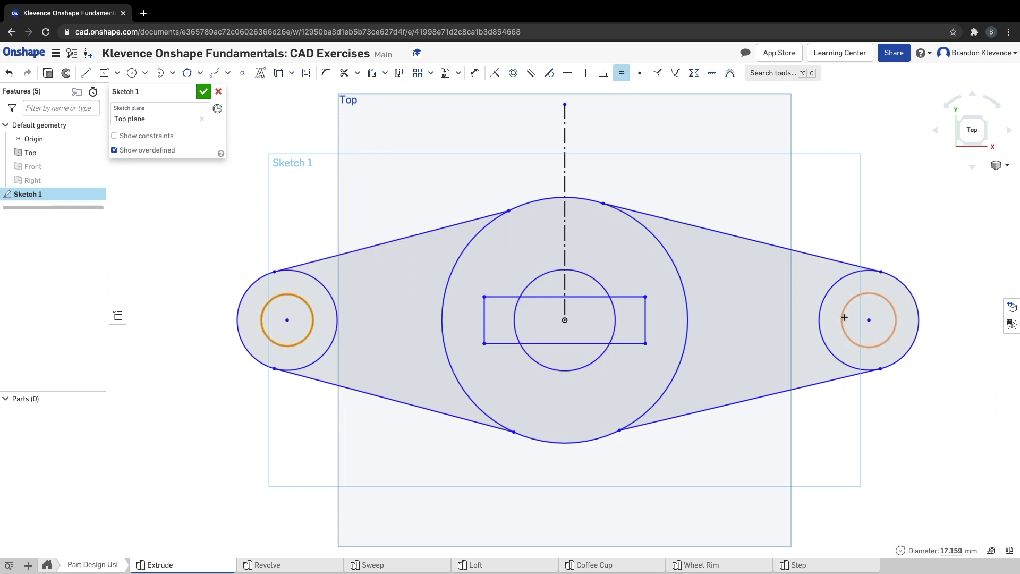
left_click(842, 317)
left_click(821, 315)
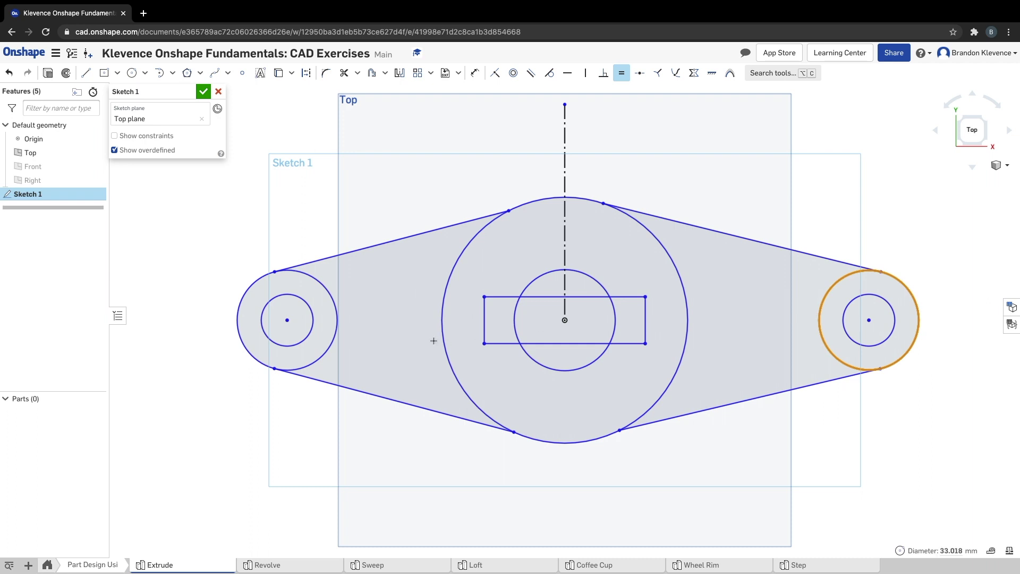
left_click(336, 319)
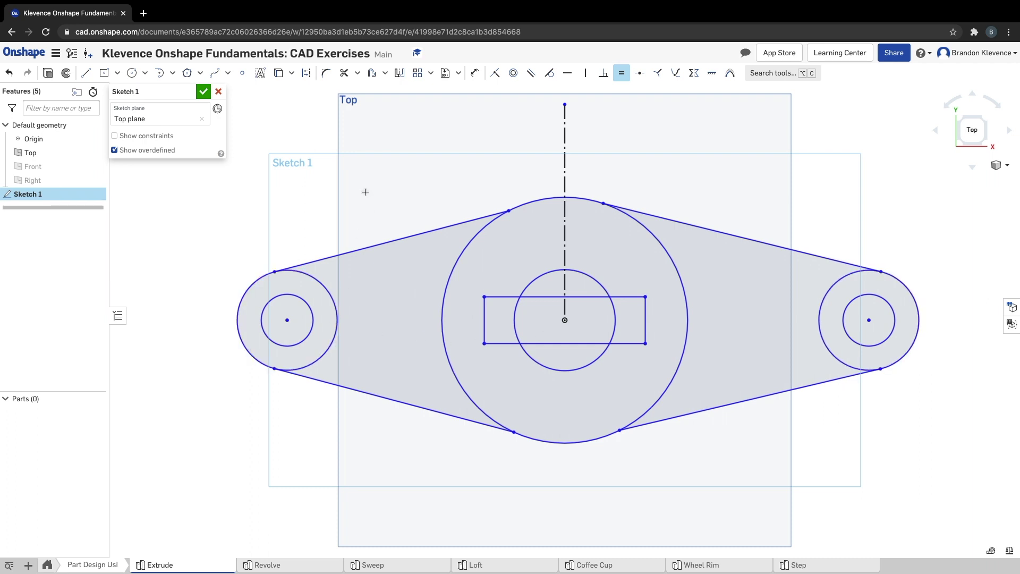
Step: Make all four connecting lines tangent to their end circles
left_click(549, 73)
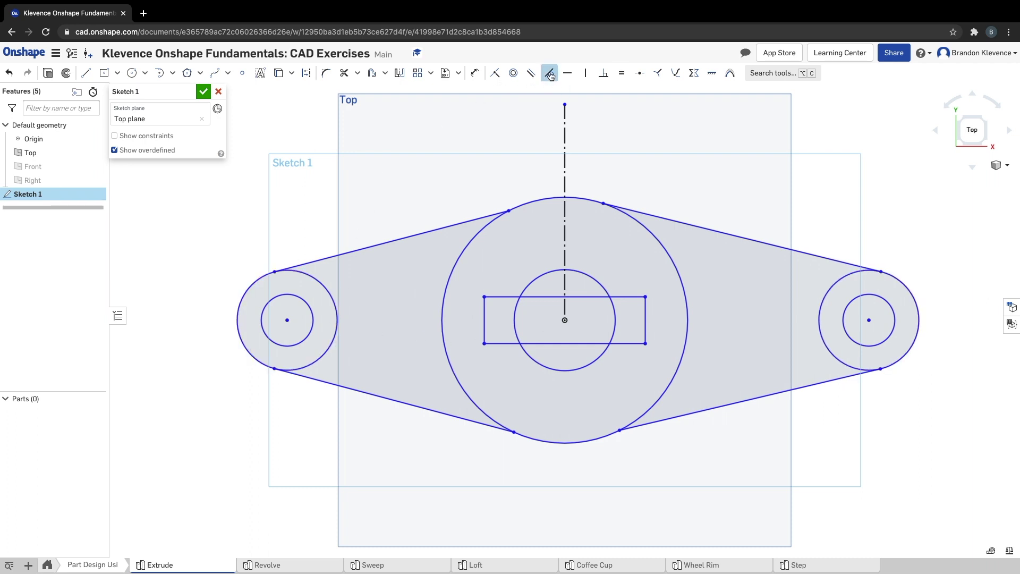
left_click(320, 260)
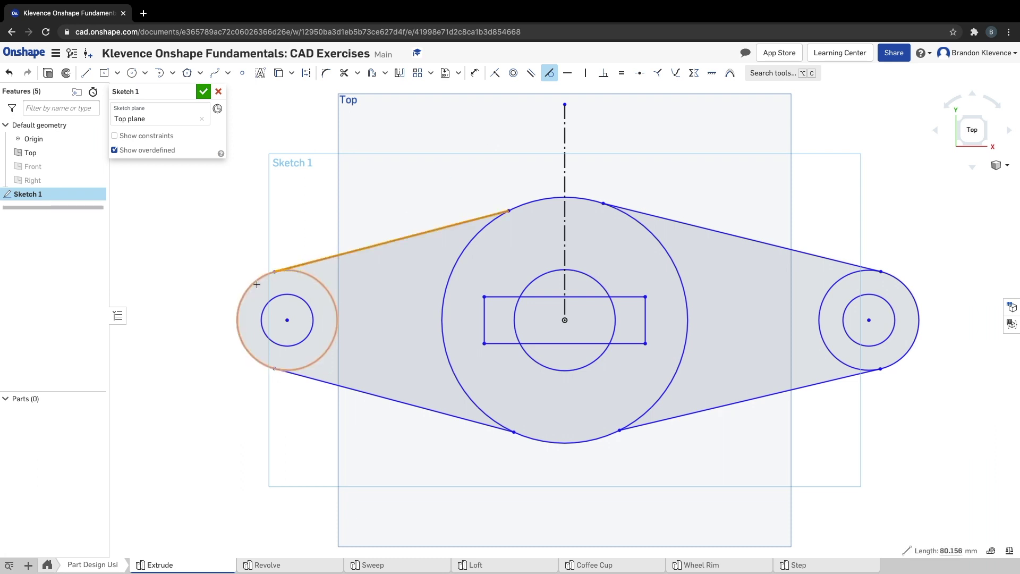
left_click(333, 302)
left_click(379, 393)
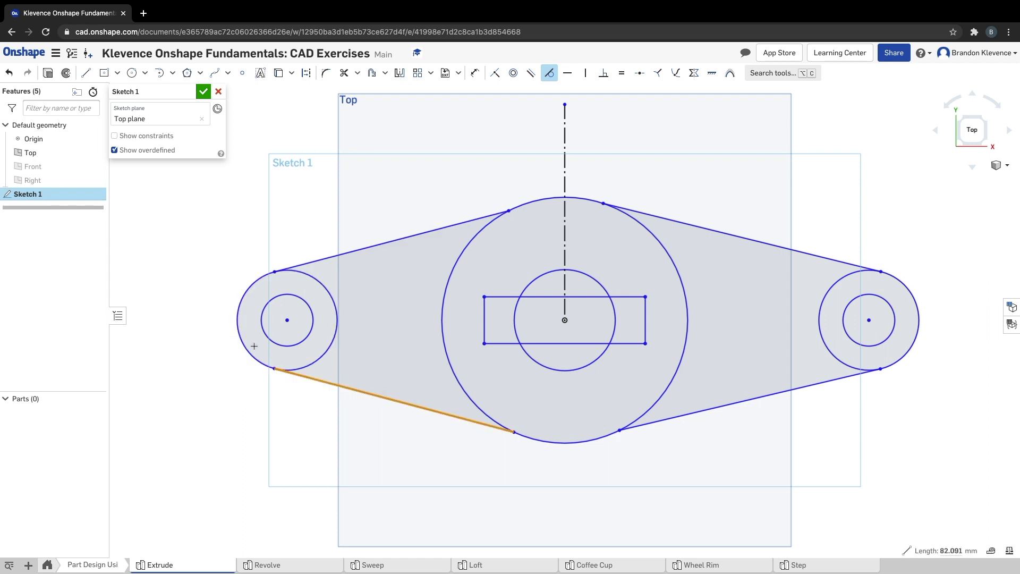
left_click(301, 367)
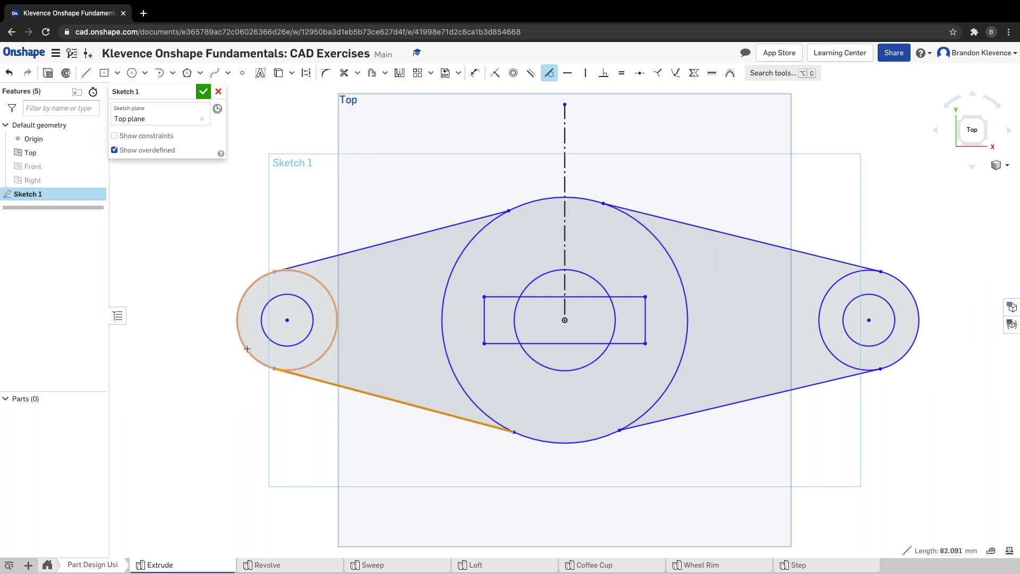
left_click(794, 249)
left_click(898, 281)
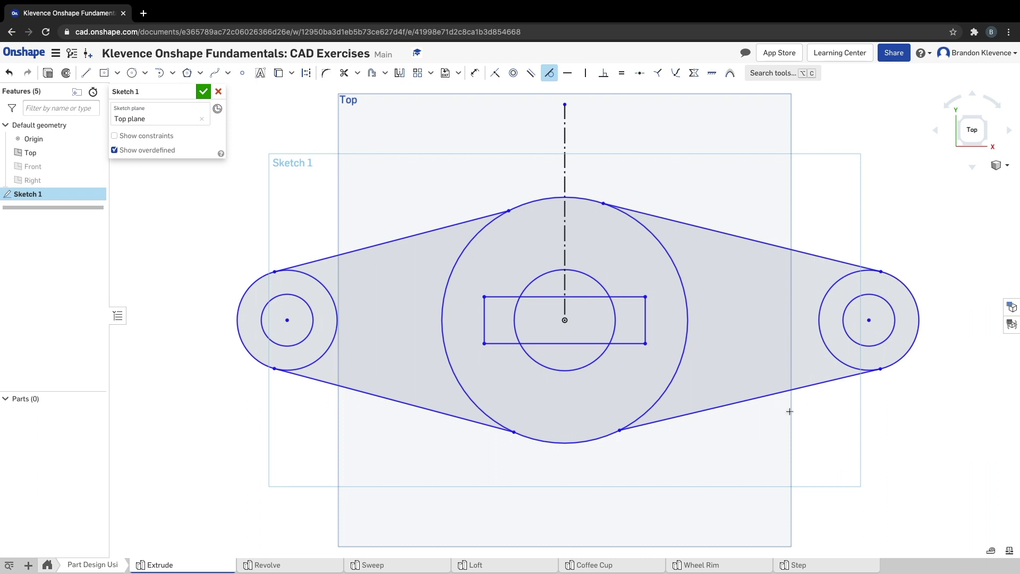
left_click(793, 393)
left_click(889, 365)
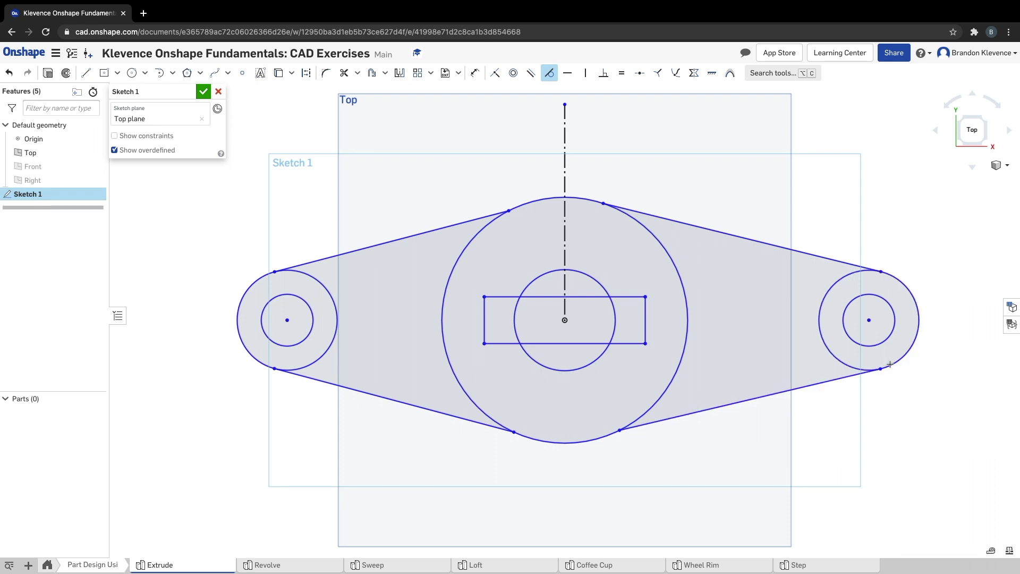
Step: Make all four connecting lines tangent to the large central circle
left_click(468, 221)
left_click(531, 201)
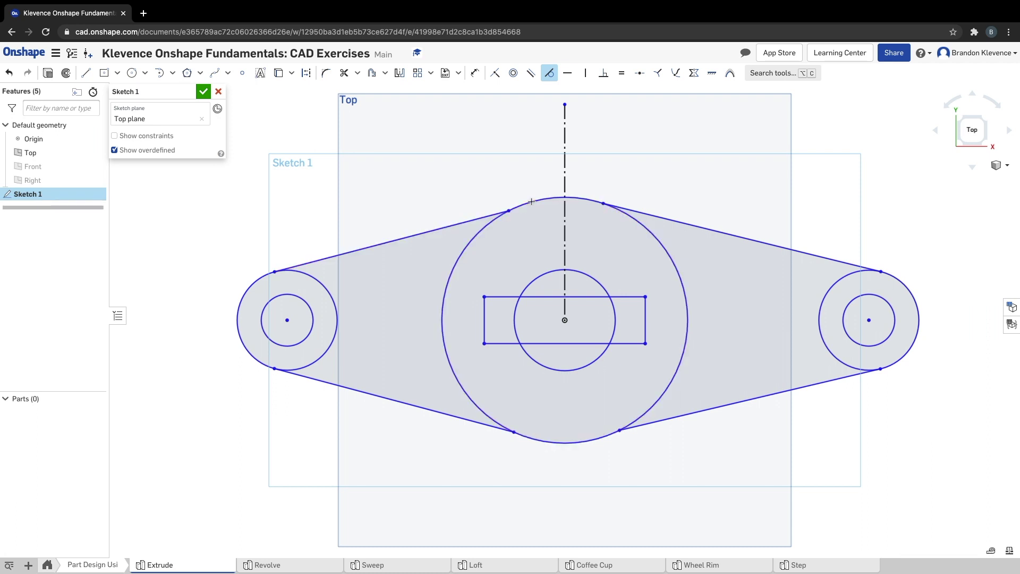
left_click(438, 410)
left_click(554, 441)
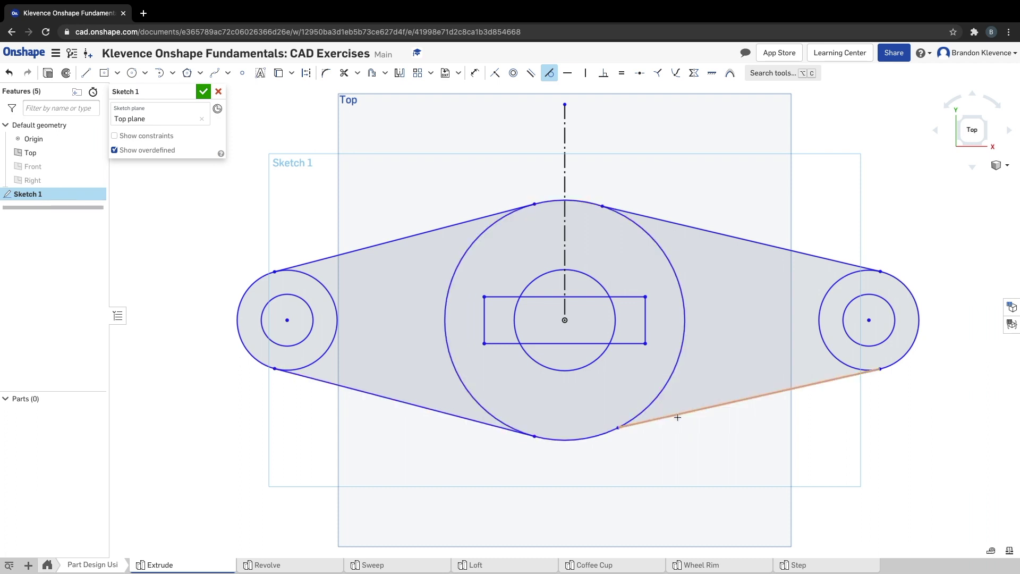
left_click(667, 418)
left_click(593, 438)
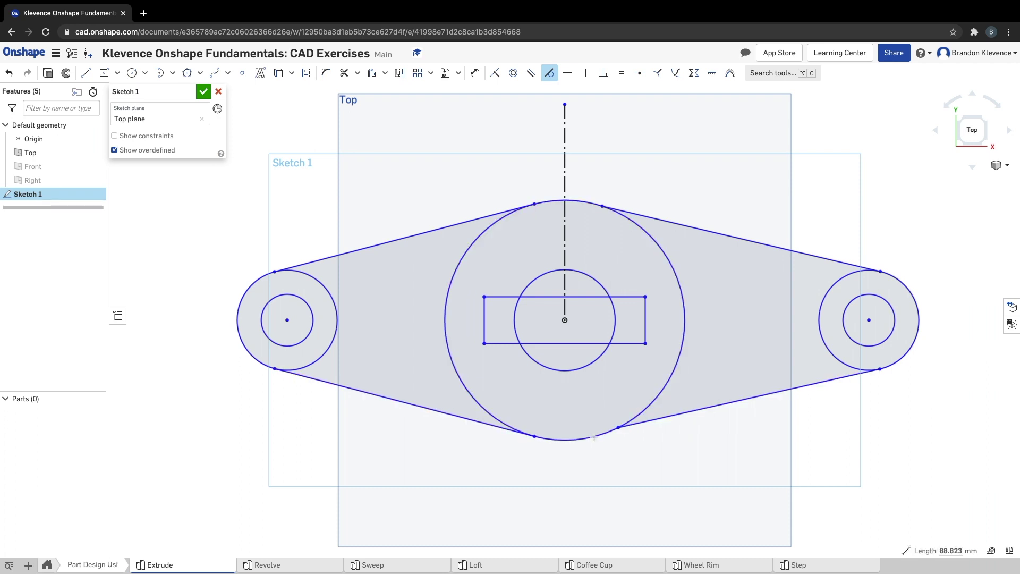
left_click(713, 232)
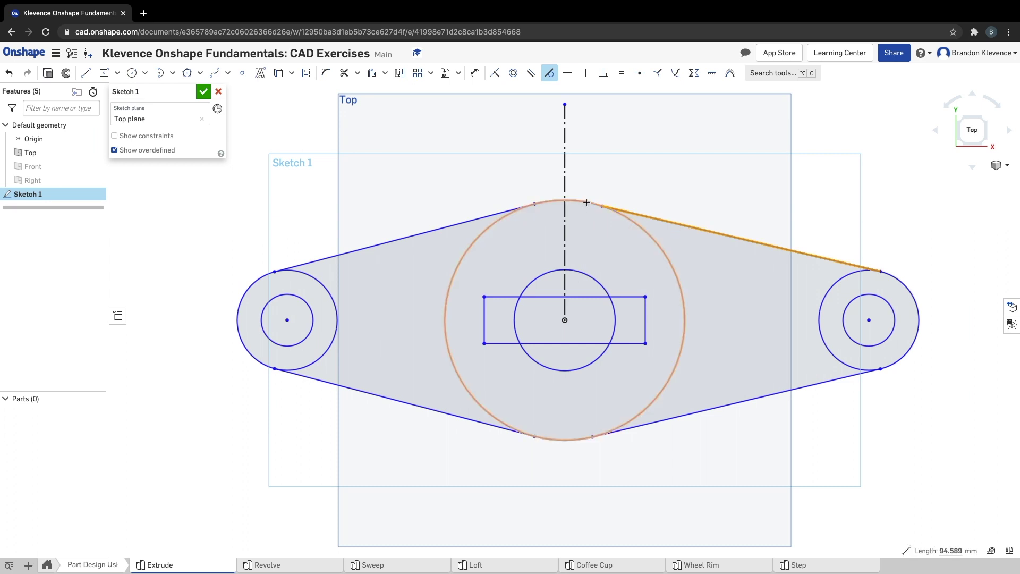
left_click(586, 204)
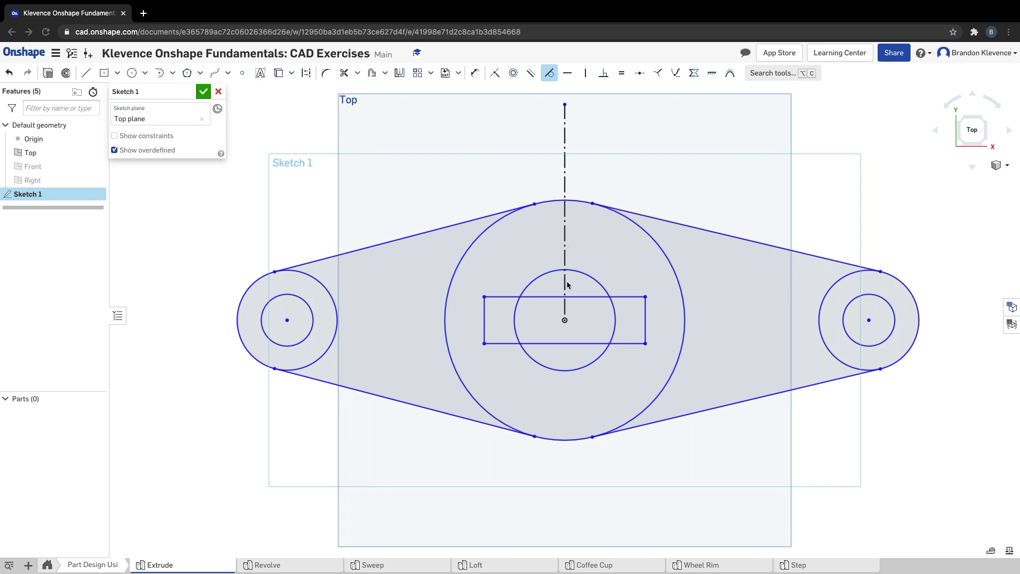
Step: Constrain the right circle centre symmetric to the left about the vertical construction line
left_click(691, 75)
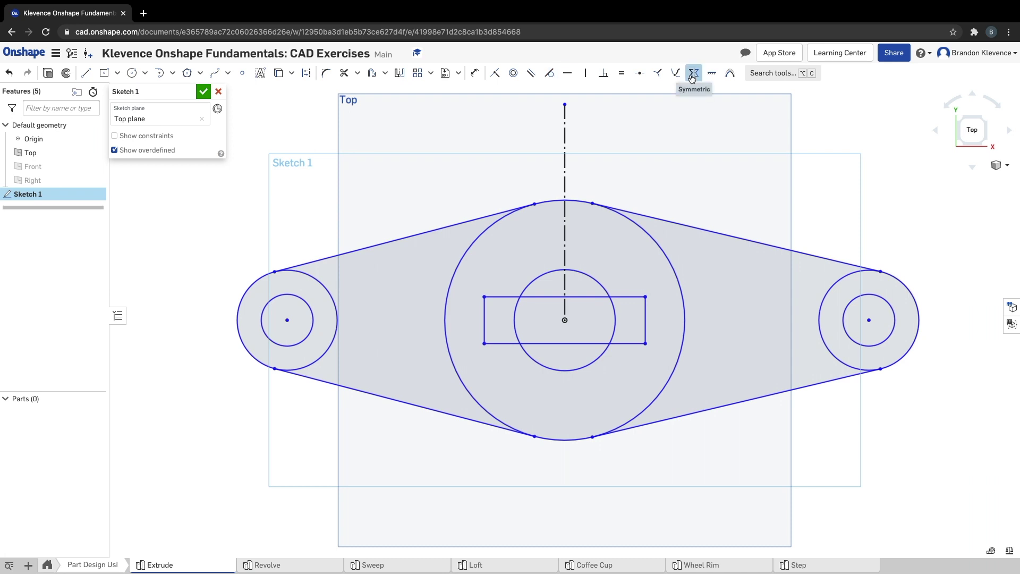
left_click(565, 177)
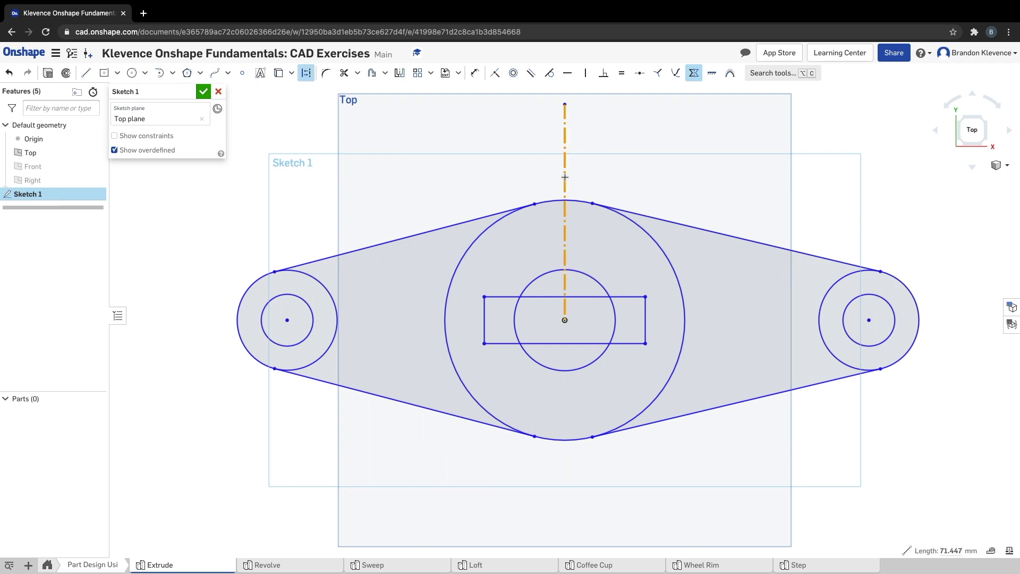
left_click(287, 320)
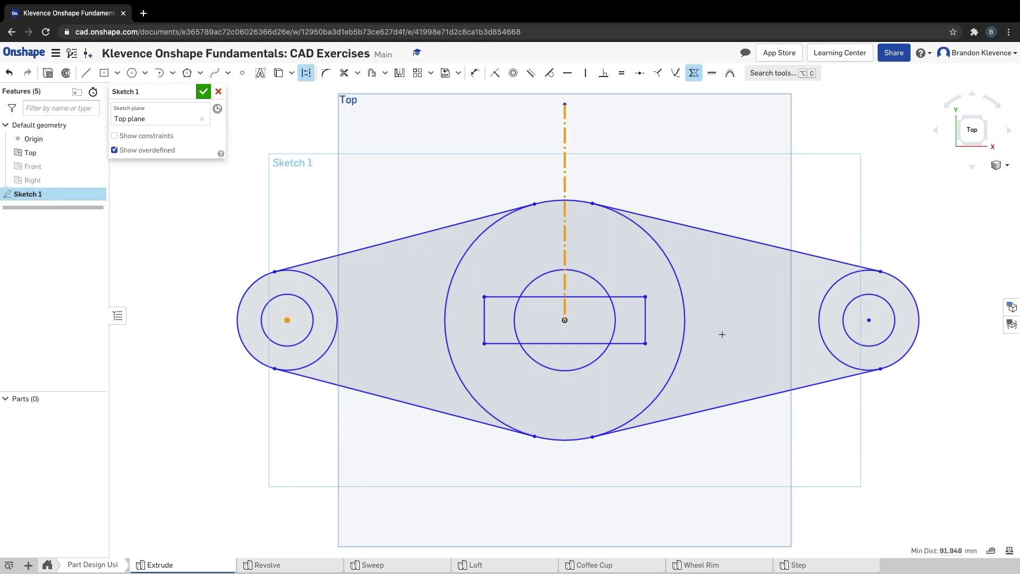
left_click(868, 320)
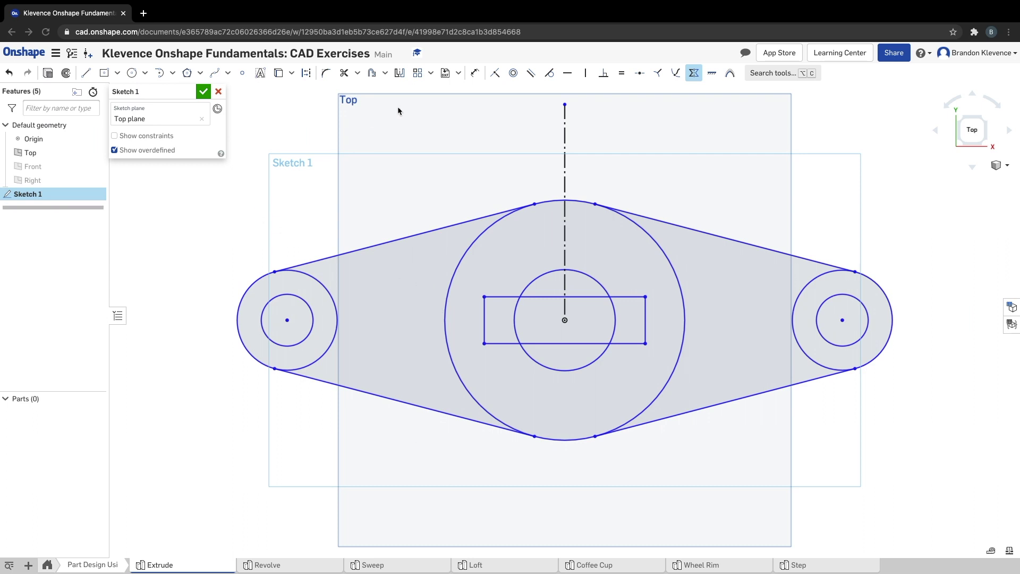
left_click(474, 73)
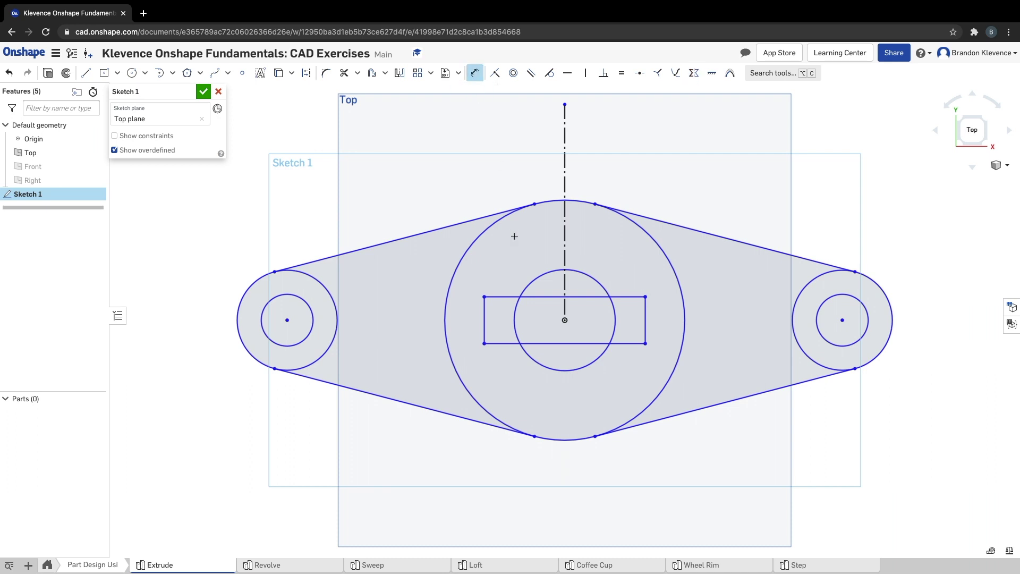
Step: Dimension the distance across the two outer end circles as 250
left_click(237, 319)
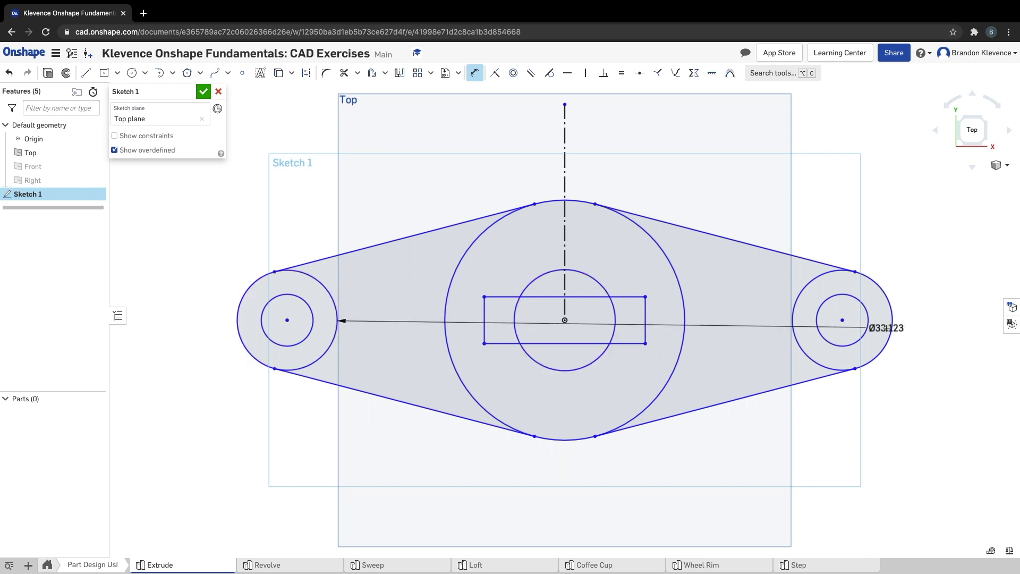
left_click(892, 319)
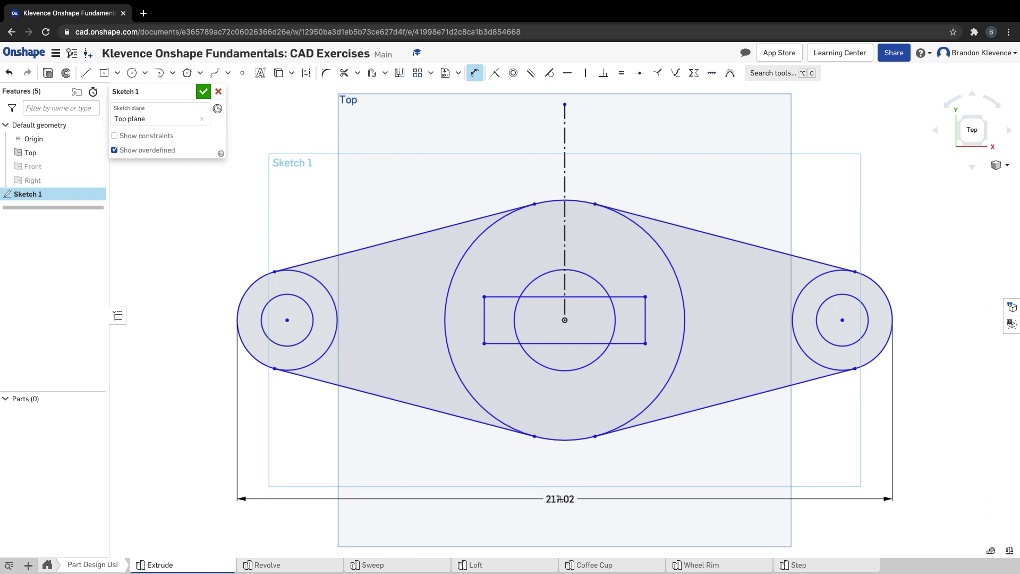
left_click(558, 499)
type("250")
key("Return")
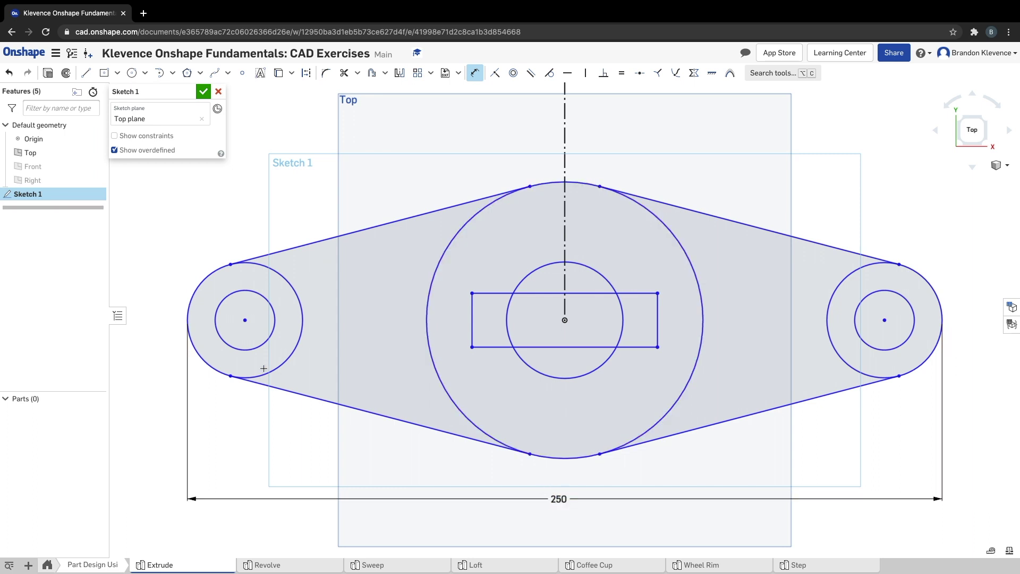
key("Escape")
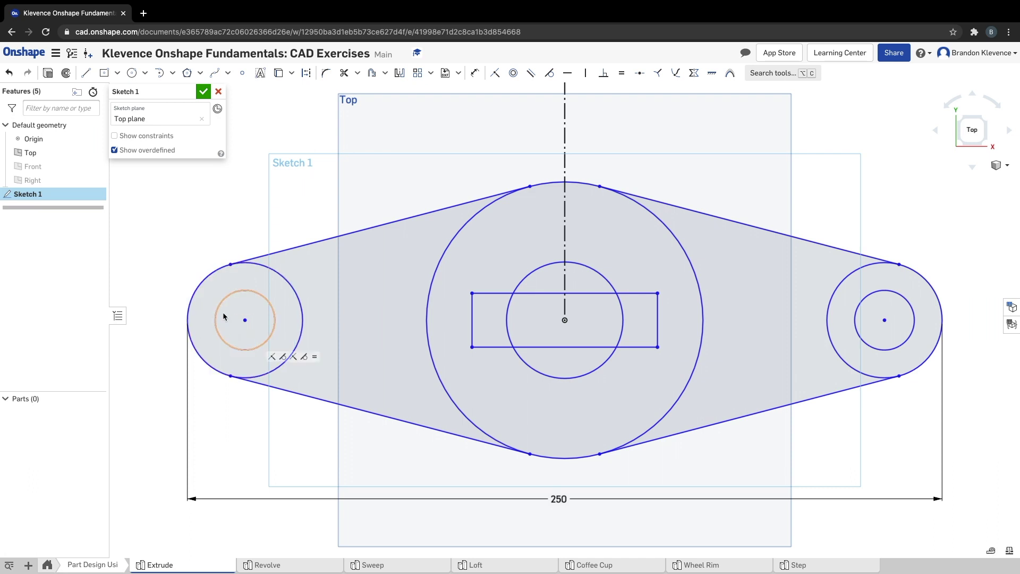
Step: Dimension the left end circles at Ø35 outer and Ø20 inner
key("d")
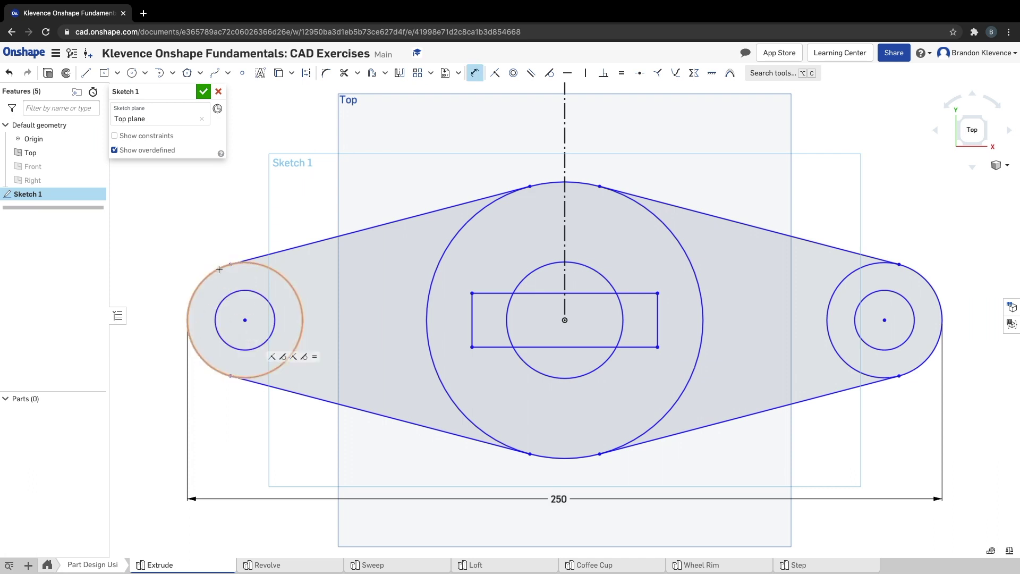
left_click(219, 269)
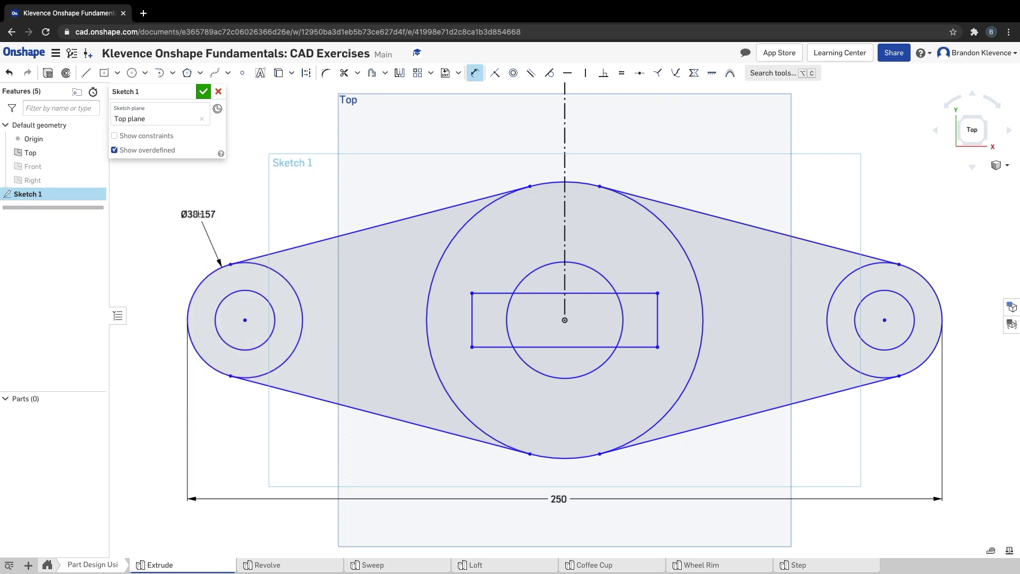
left_click(198, 214)
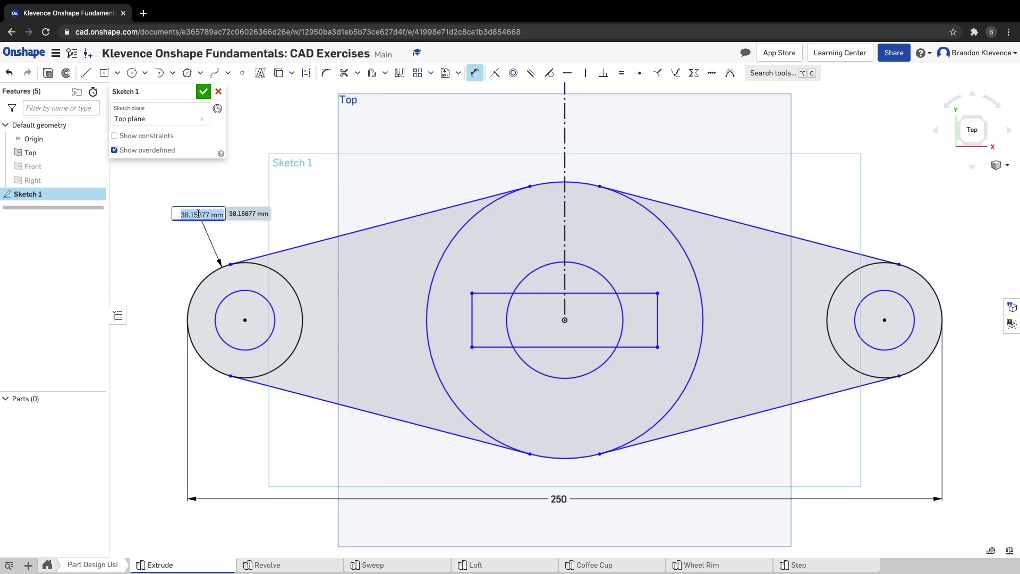
type("35")
key("Return")
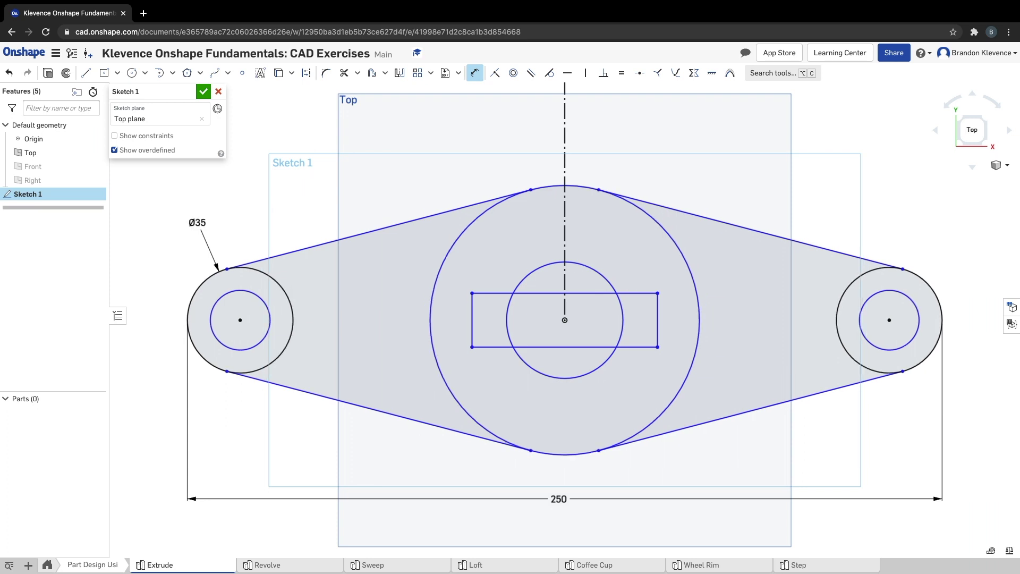
left_click(222, 295)
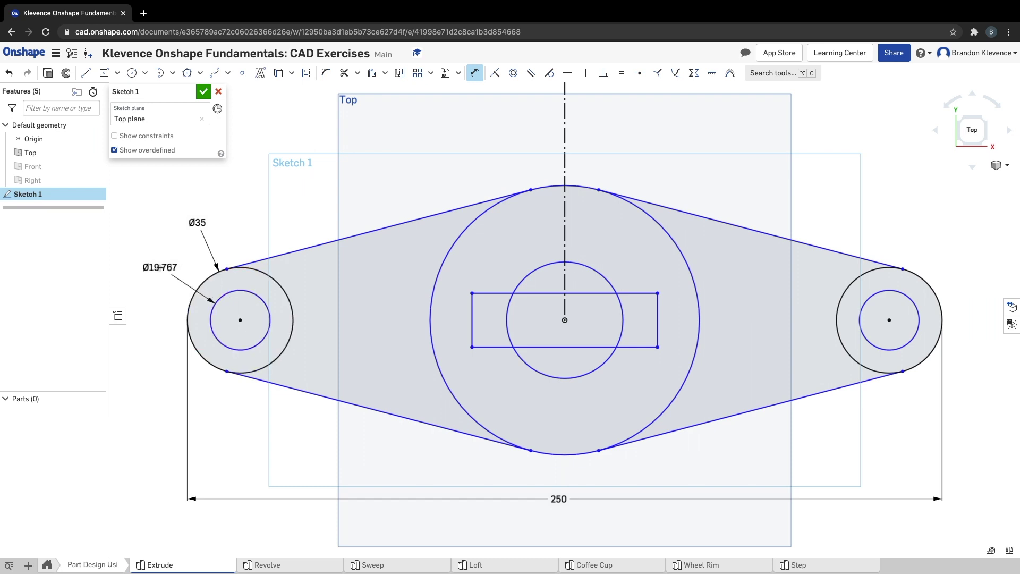
left_click(159, 267)
type("20")
key("Return")
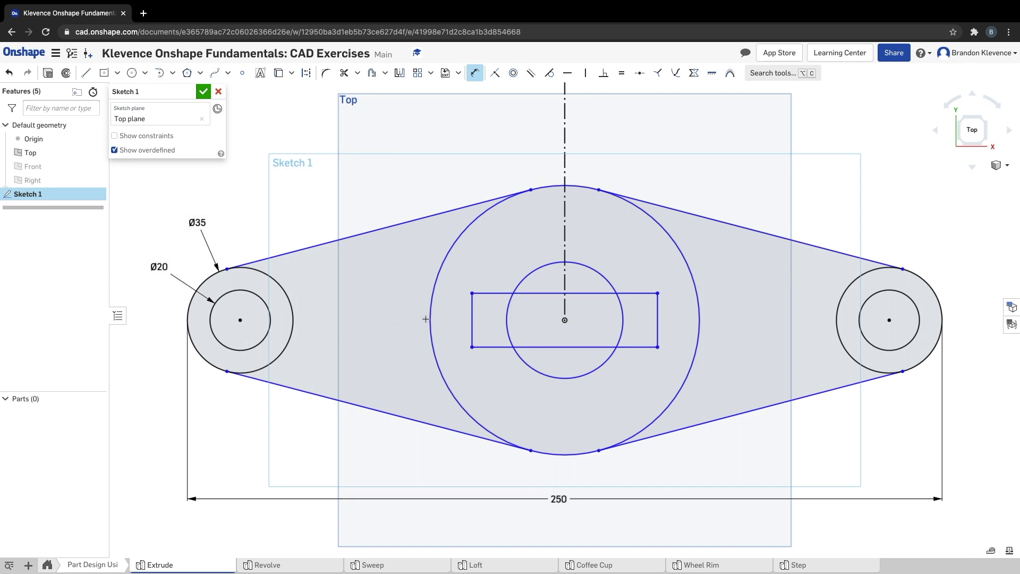
Step: Dimension the central circles at Ø70 outer and Ø35 inner
left_click(471, 223)
left_click(415, 164)
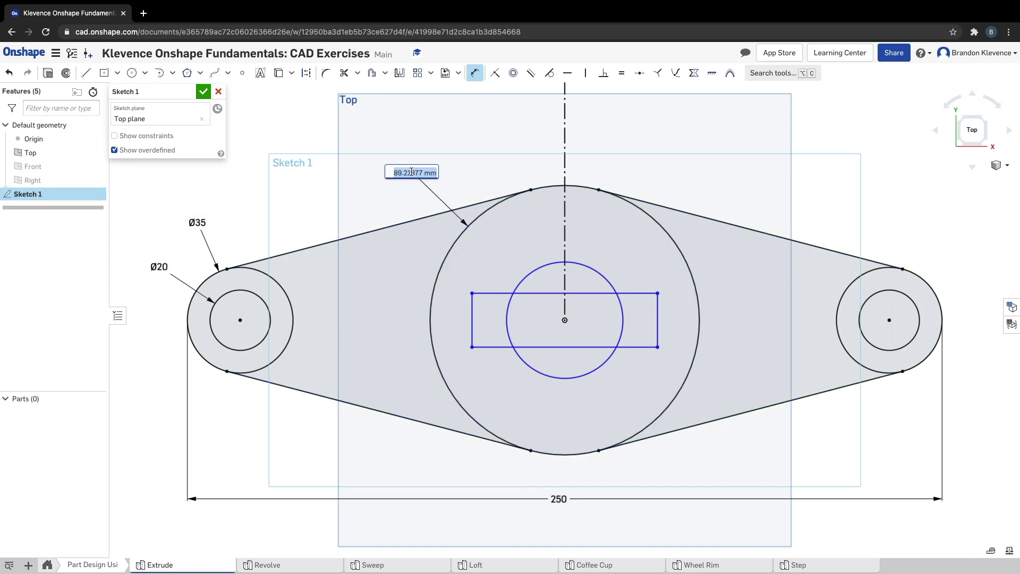
type("70")
key("Return")
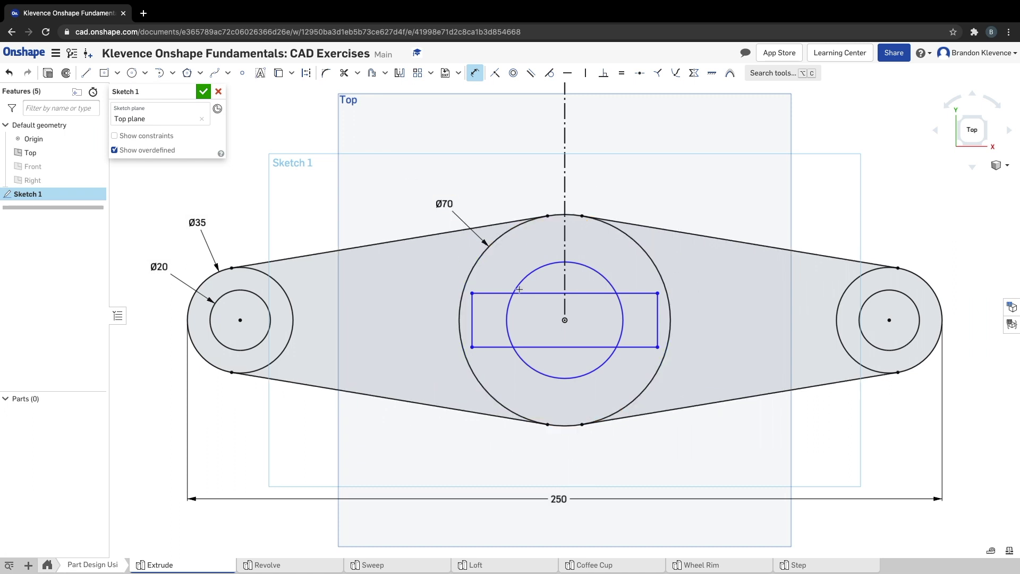
left_click(587, 270)
left_click(657, 182)
type("35")
key("Return")
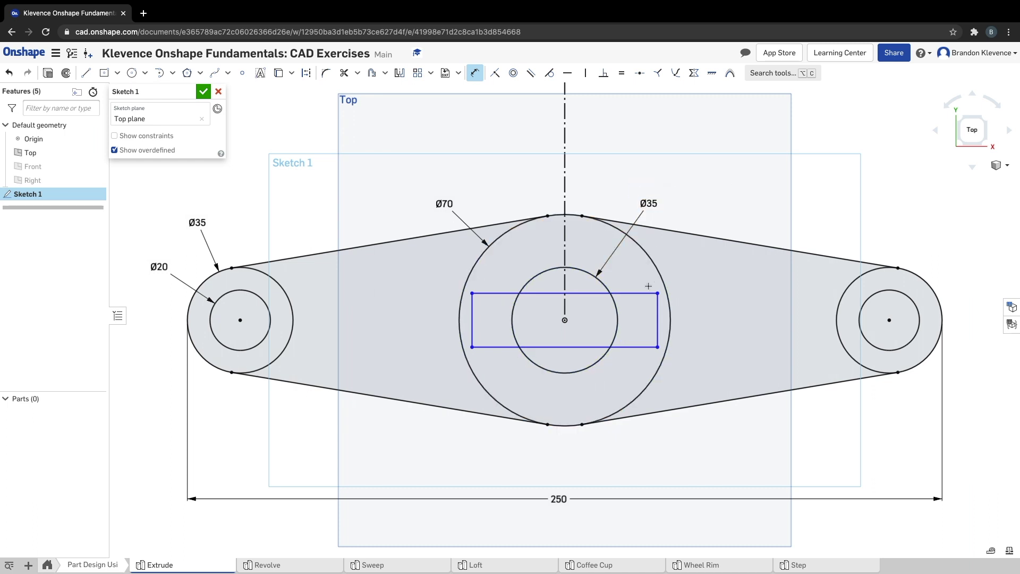
Step: Size the keyway rectangle to 45 wide along its bottom edge and 10 high
left_click(564, 347)
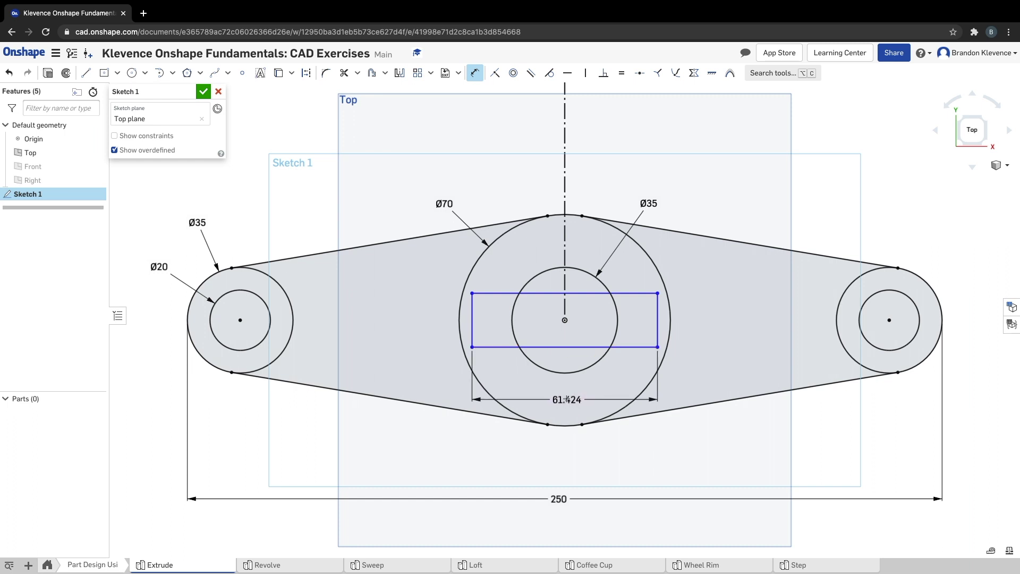
left_click(570, 396)
type("45")
key("Return")
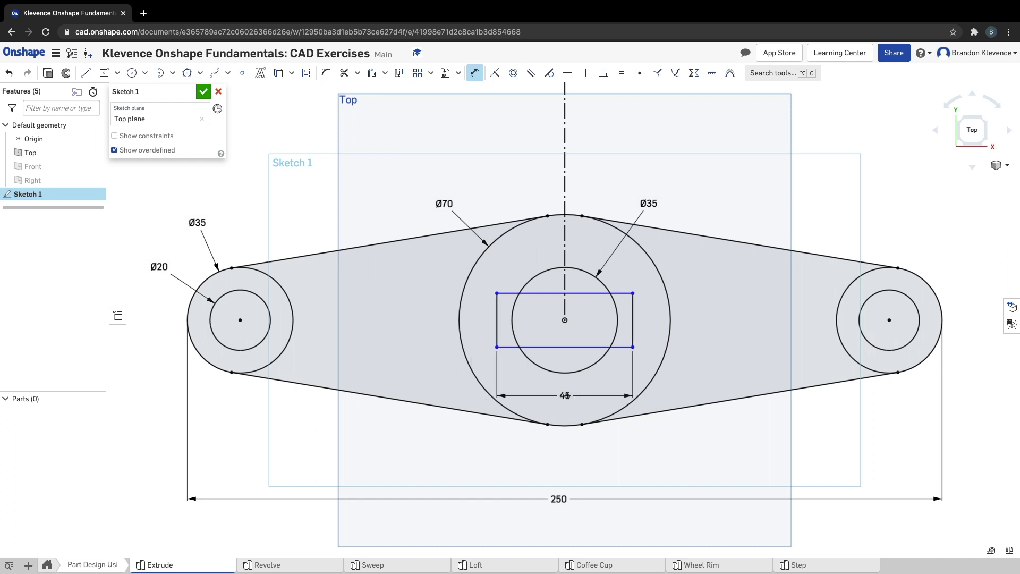
left_click(632, 319)
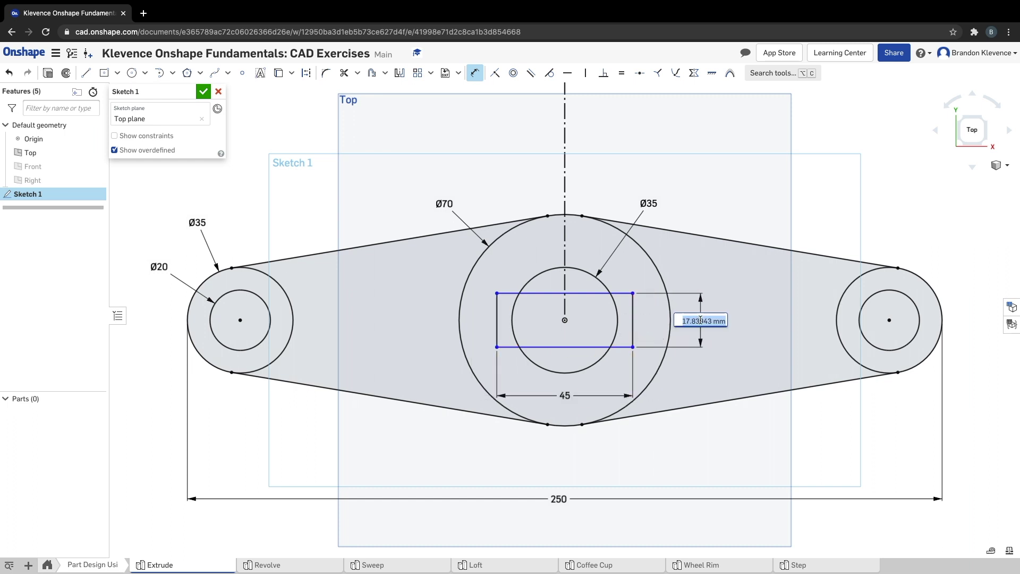
type("10")
key("Return")
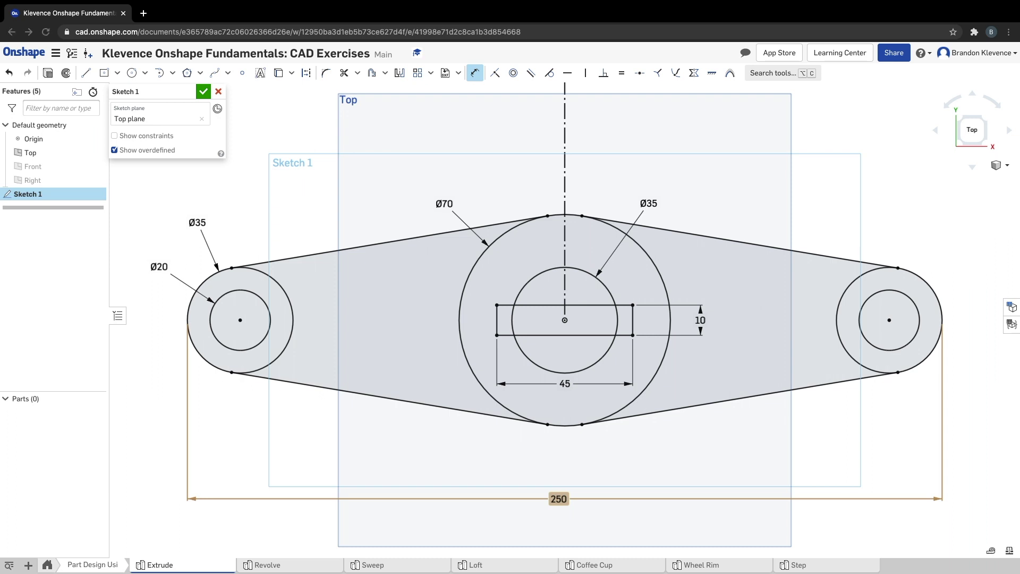
Step: Finish Sketch 1 and switch the view to isometric
left_click(202, 93)
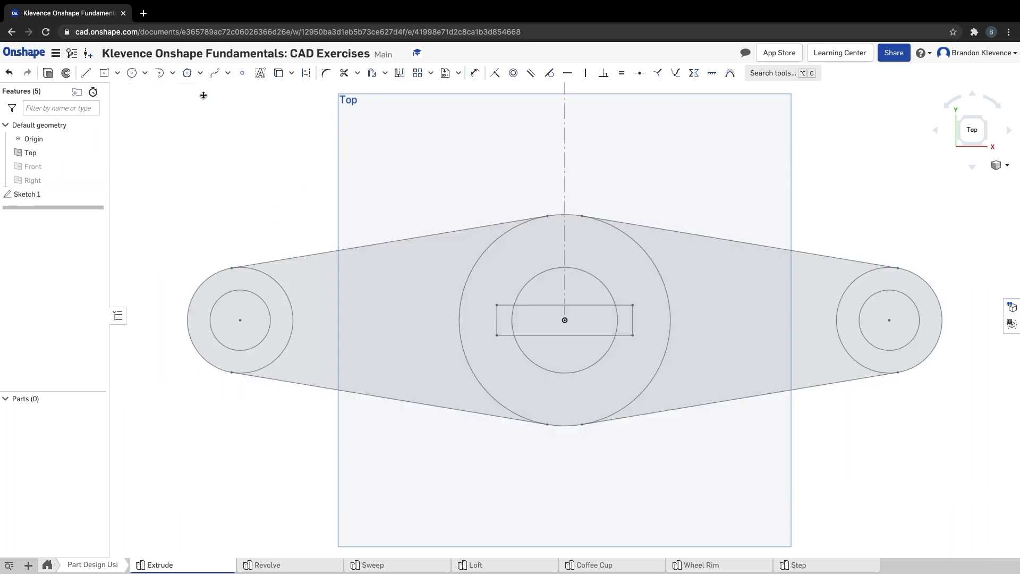
left_click(995, 165)
left_click(994, 164)
left_click(995, 165)
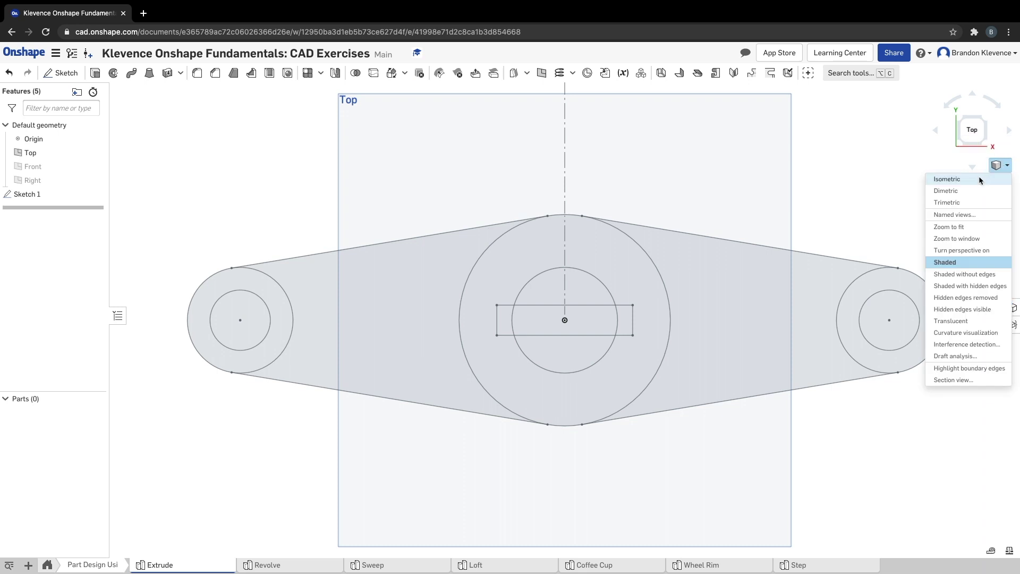
left_click(980, 180)
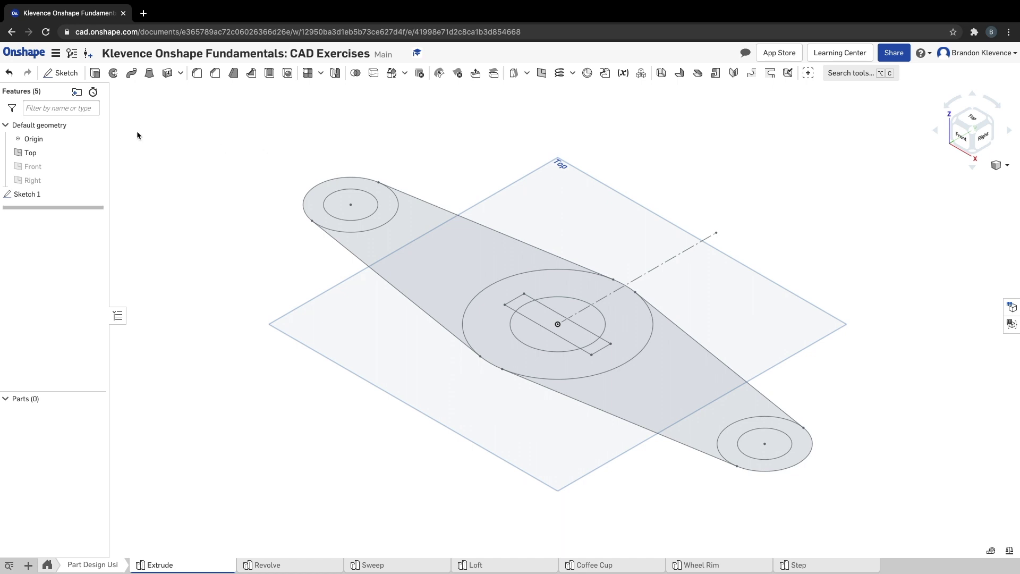
left_click(94, 73)
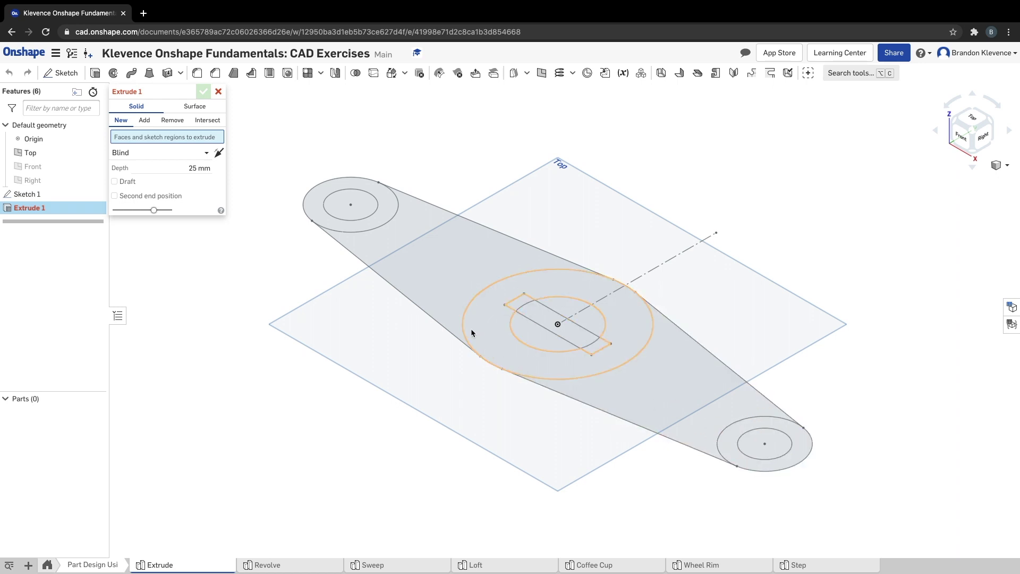
Step: Extrude the hub ring, right arm and right boss regions to a 40 mm depth
left_click(479, 317)
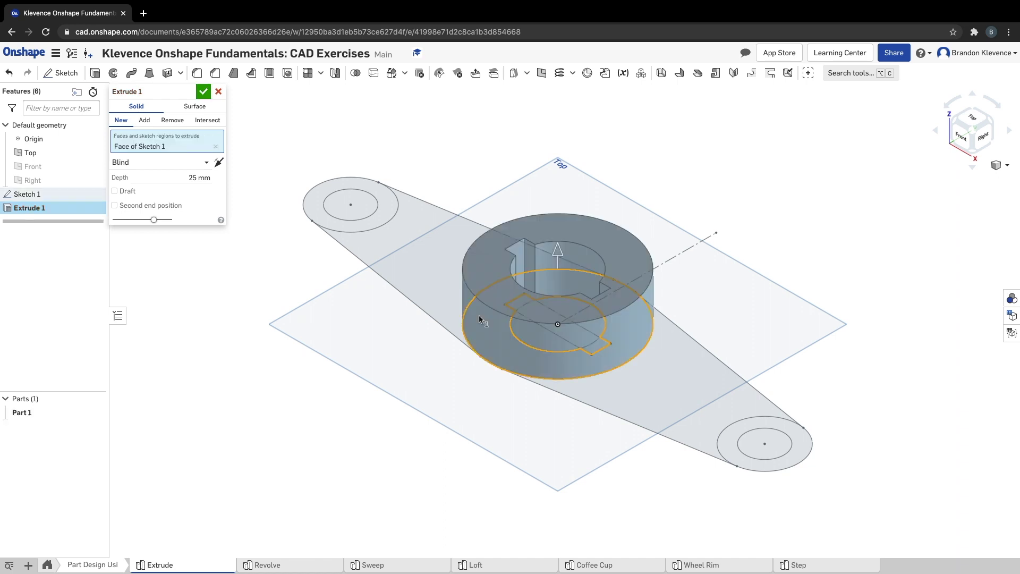
left_click(638, 391)
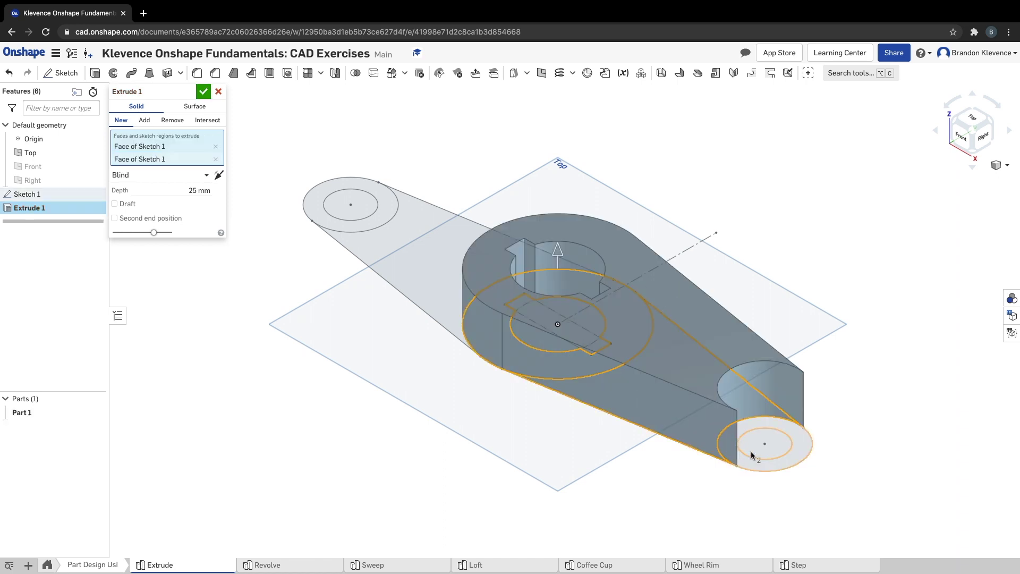
left_click(764, 467)
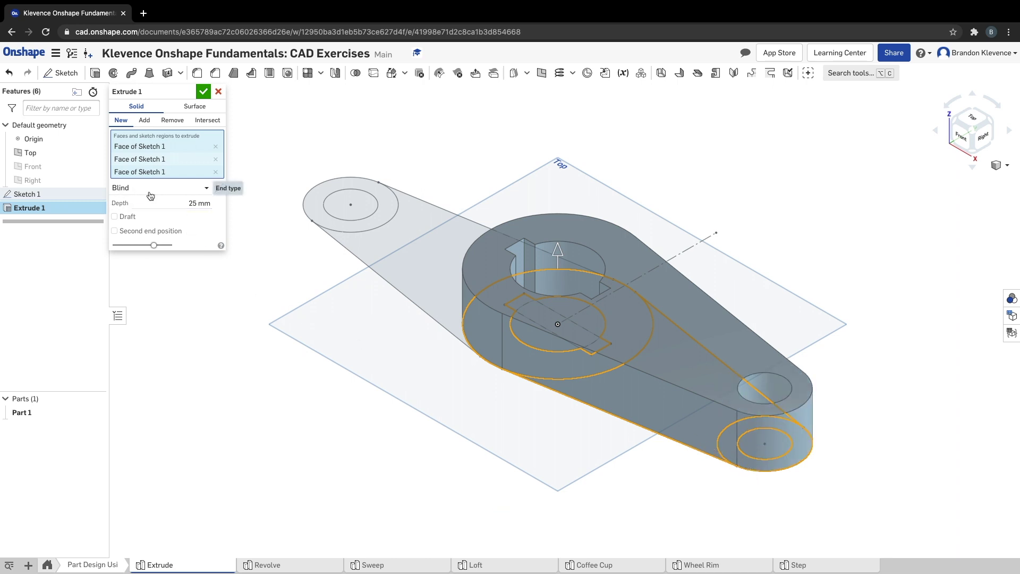
left_click(181, 207)
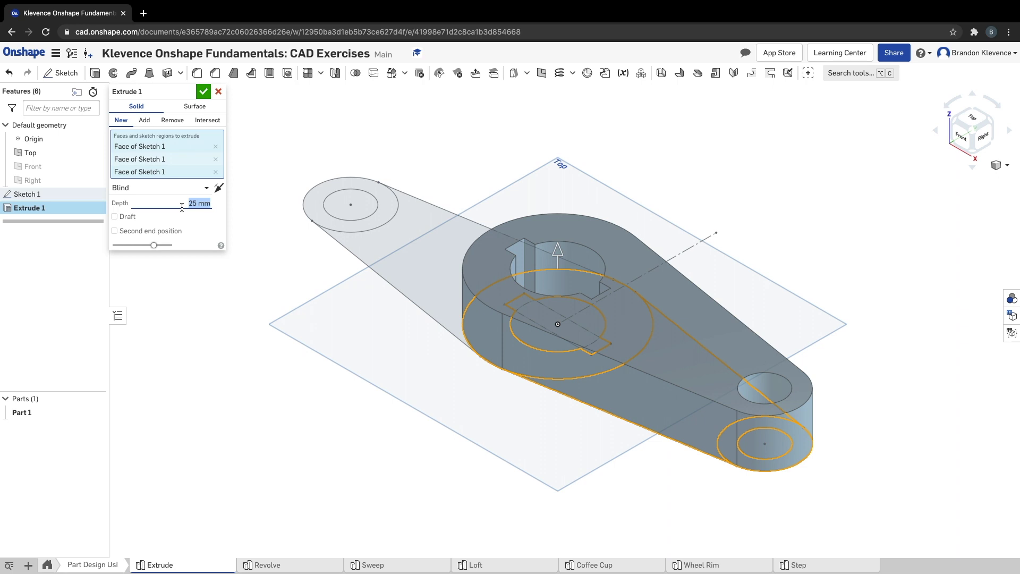
type("40")
key("Return")
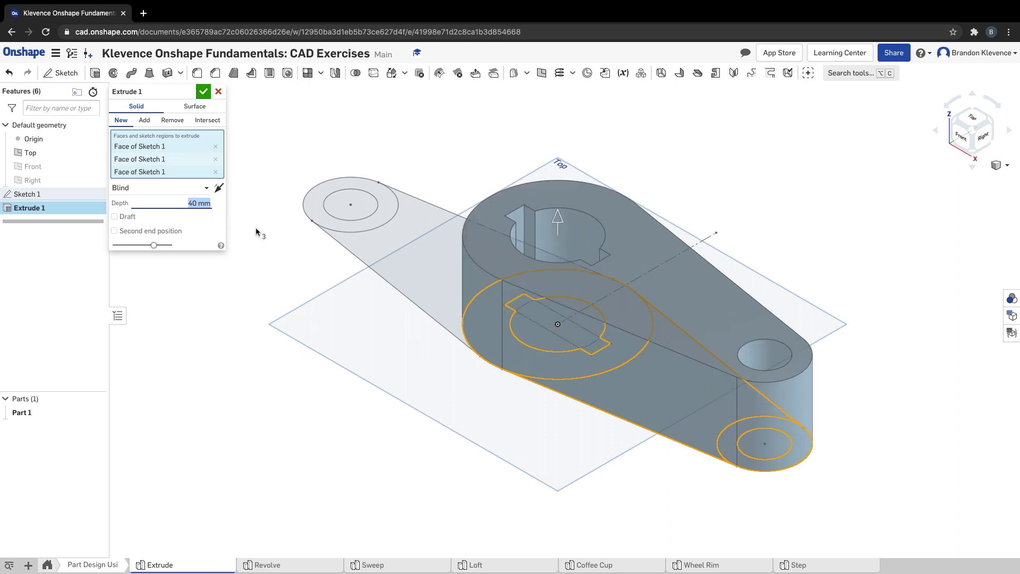
left_click(203, 92)
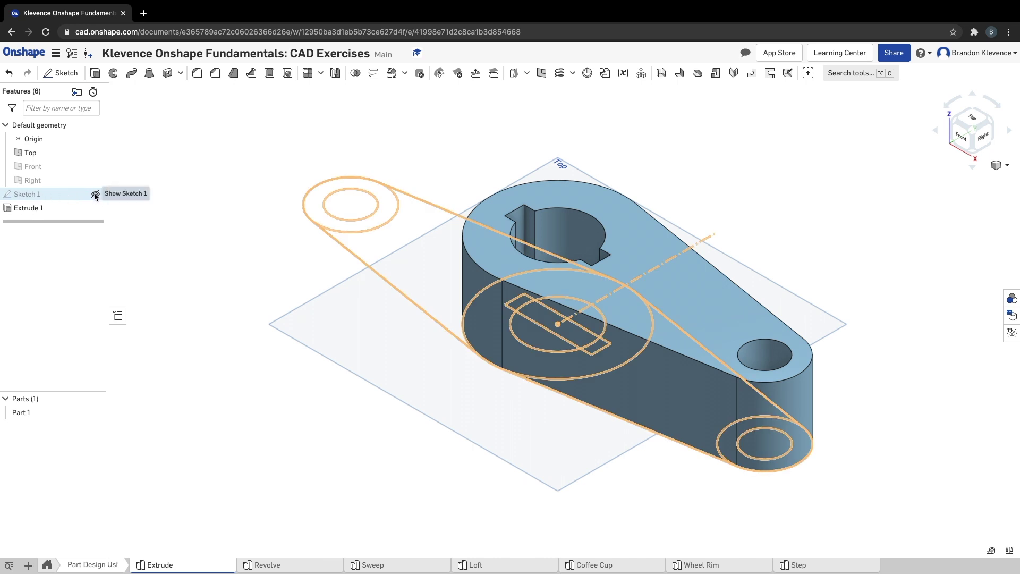
Step: Make Sketch 1 visible again in the Features list
left_click(95, 194)
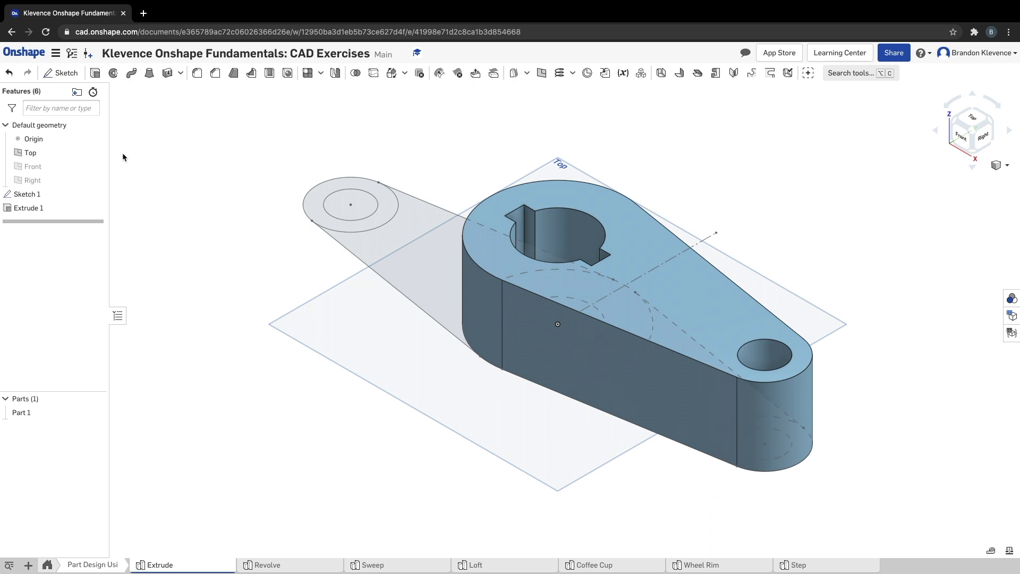
left_click(95, 73)
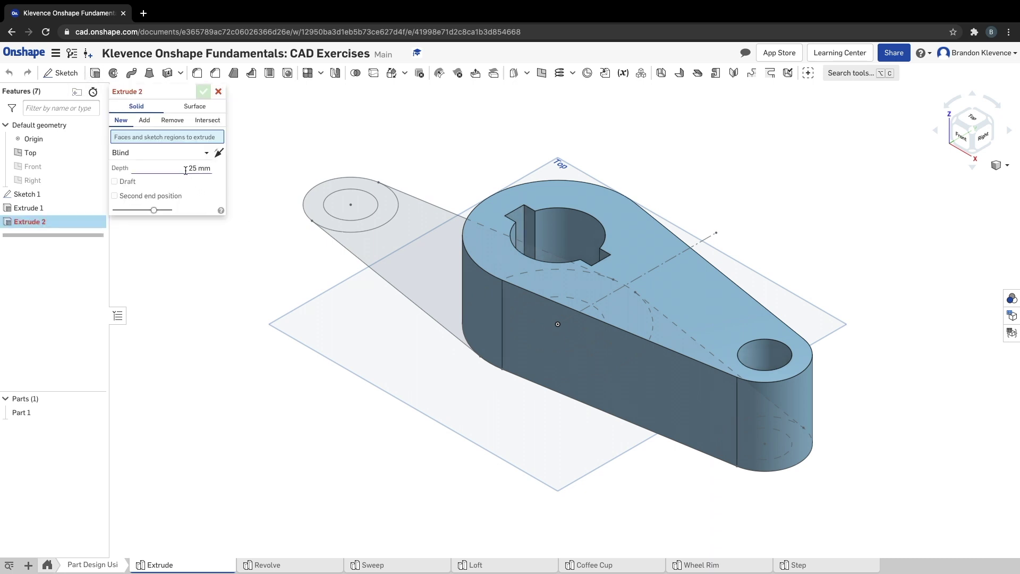
Step: Extrude the left arm and left boss regions 25 mm as an Add onto Part 1
left_click(144, 123)
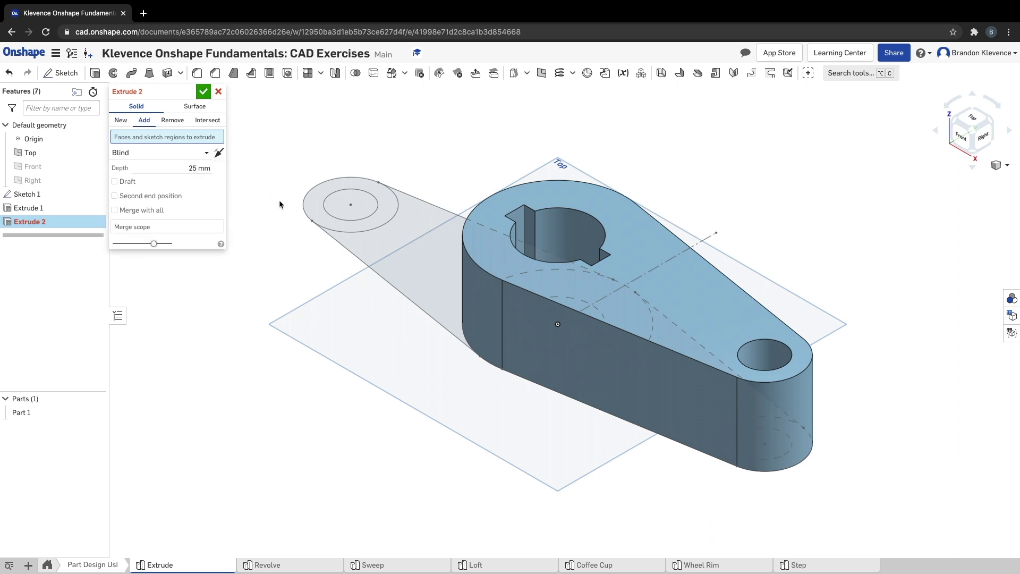
left_click(312, 209)
left_click(381, 260)
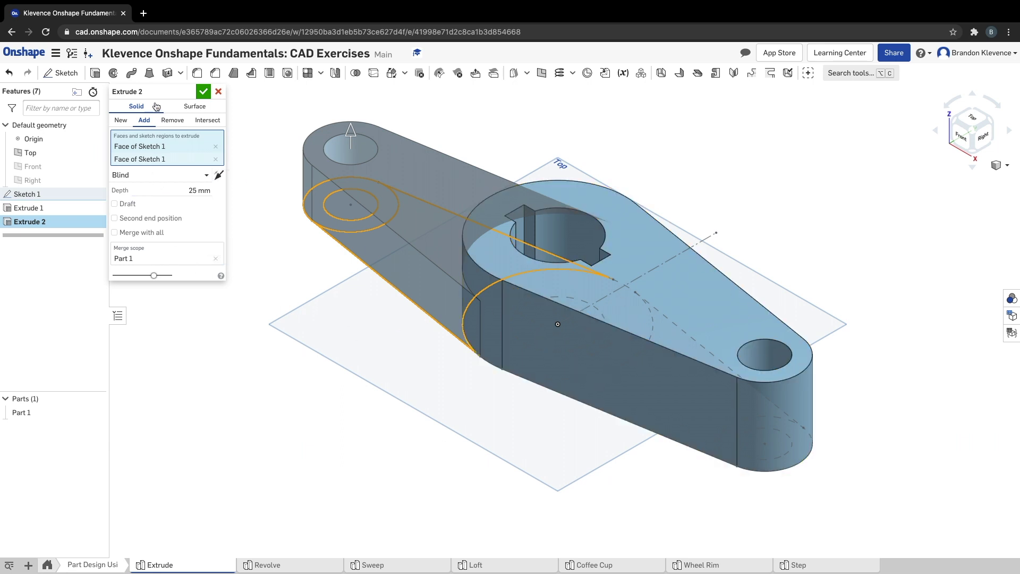
left_click(203, 91)
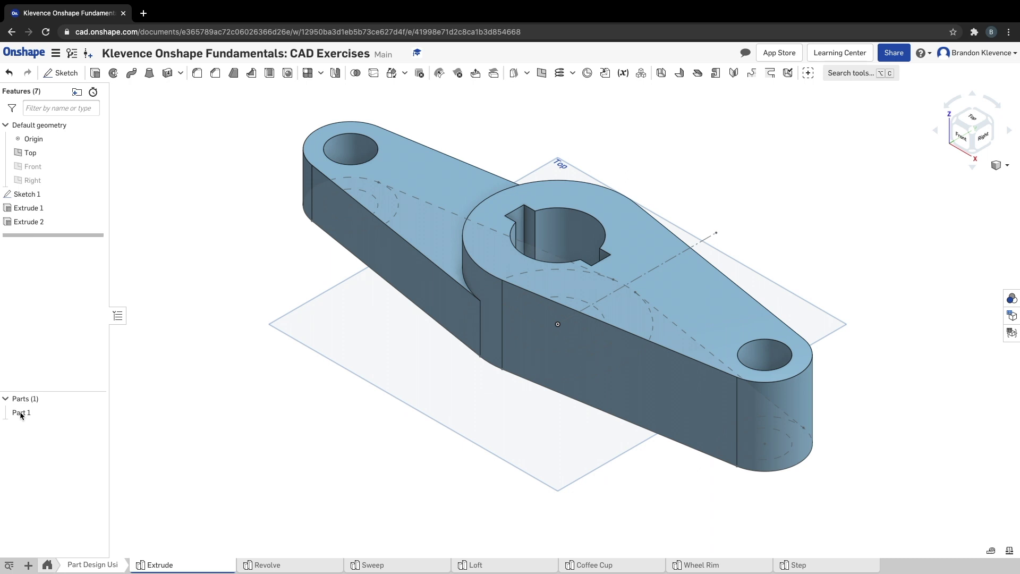
Step: Hide Sketch 1 and the Top plane so only Part 1 is displayed
left_click(95, 412)
left_click(95, 413)
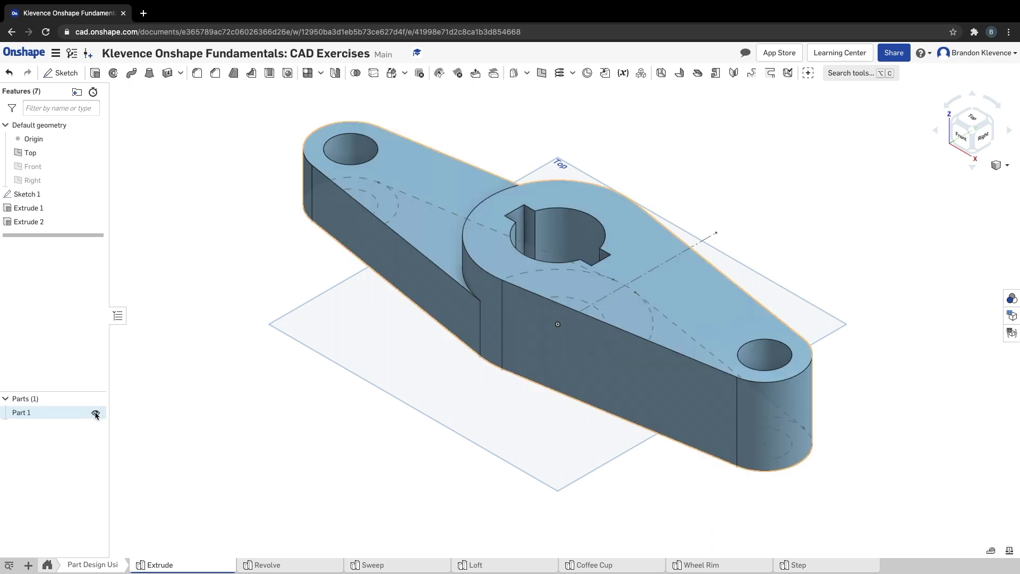
left_click(95, 413)
left_click(96, 194)
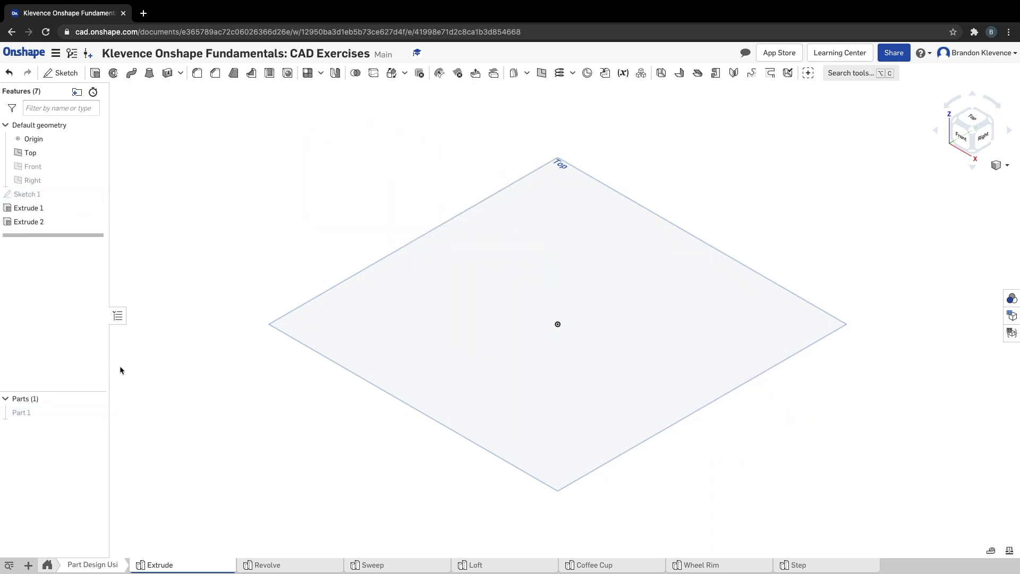
left_click(97, 154)
left_click(95, 413)
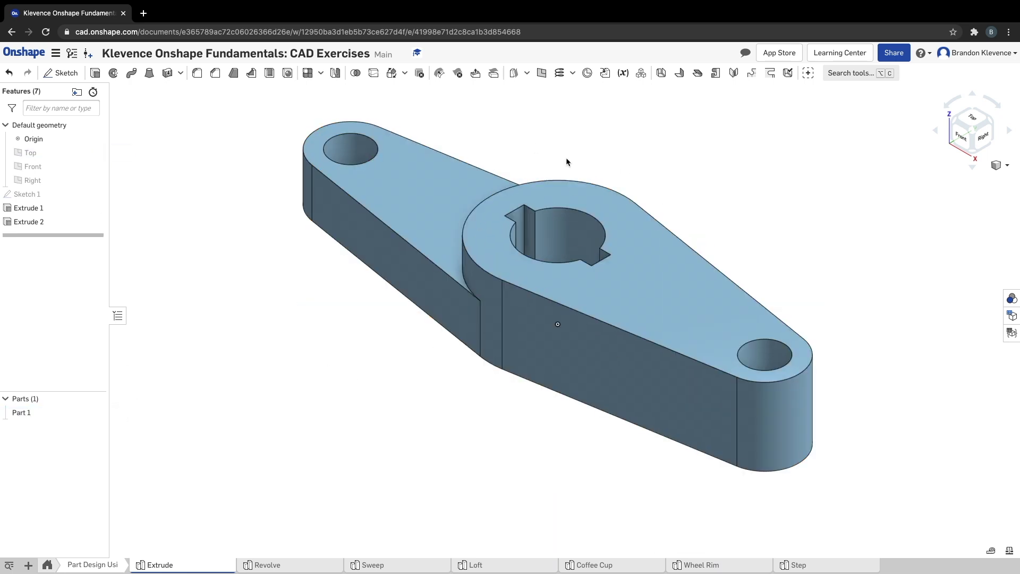
right_click(30, 414)
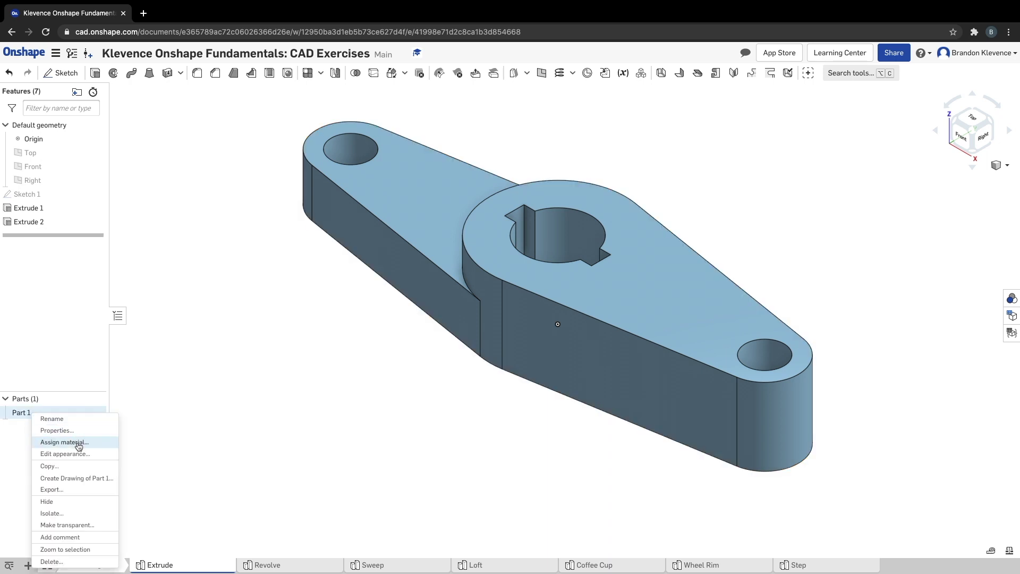
Step: Rename Part 1 to 'Bracket' in the Parts list
left_click(70, 418)
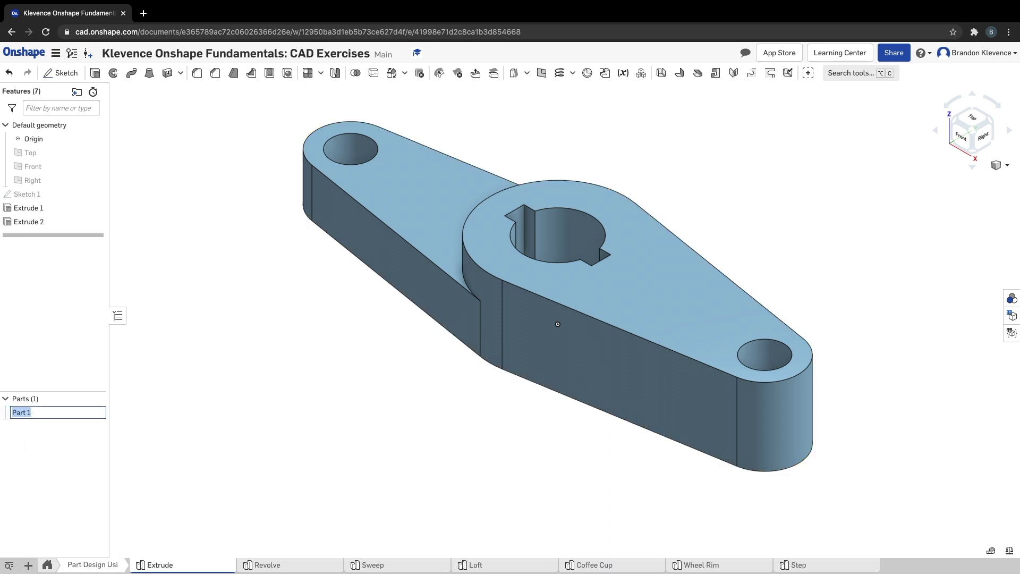
key("Escape")
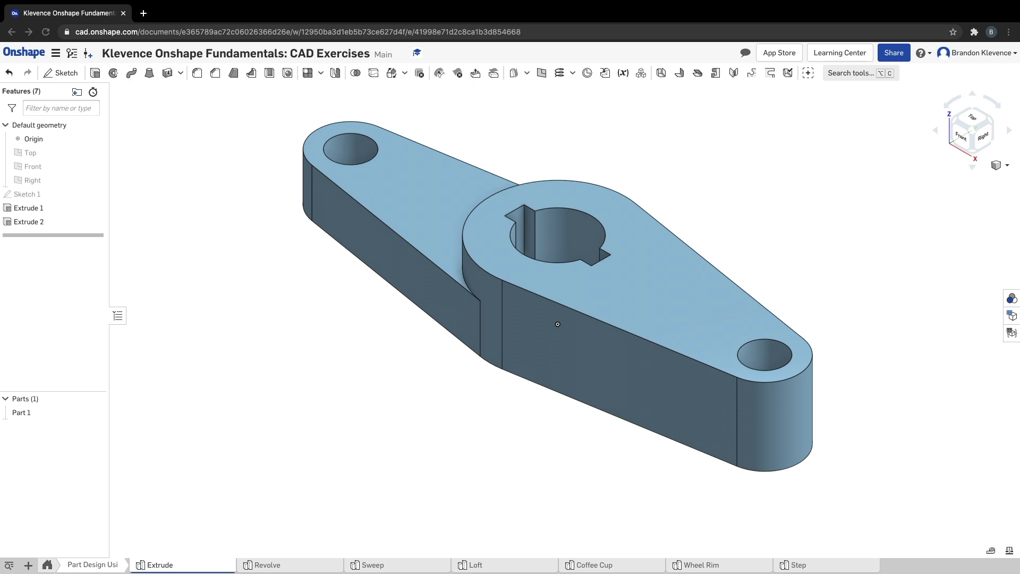
right_click(24, 414)
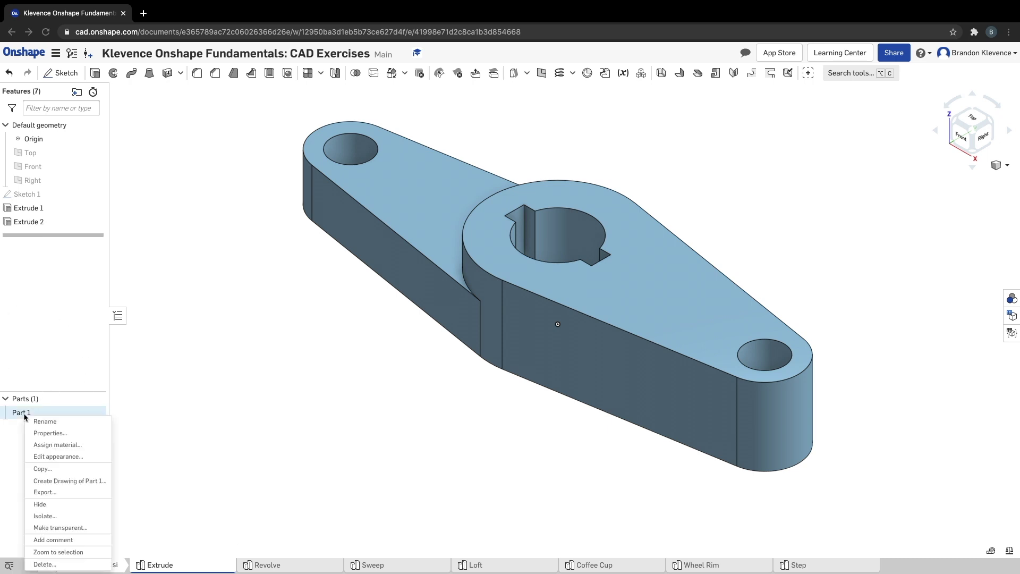
left_click(43, 422)
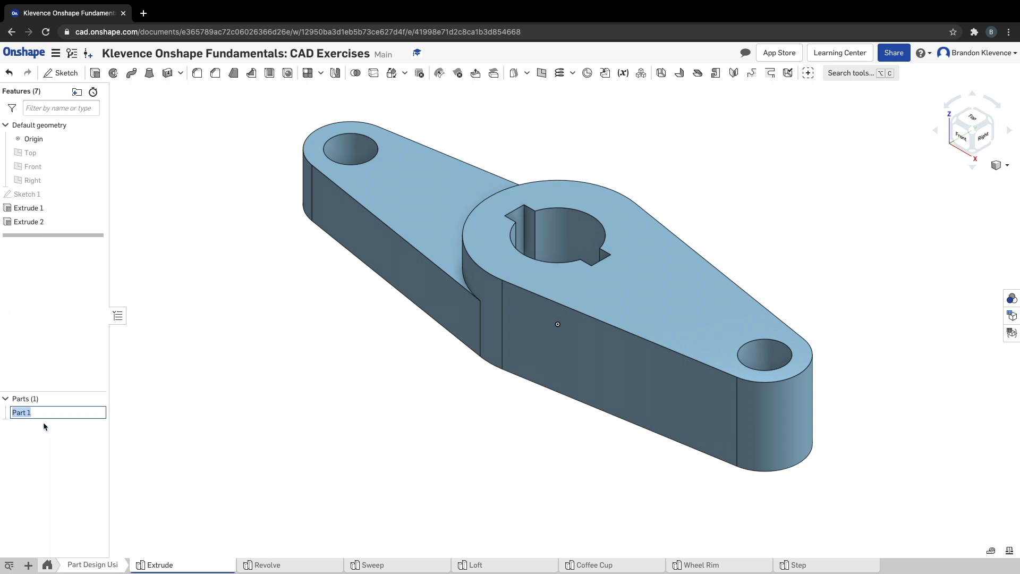
type("Bracket")
key("Return")
right_click(29, 413)
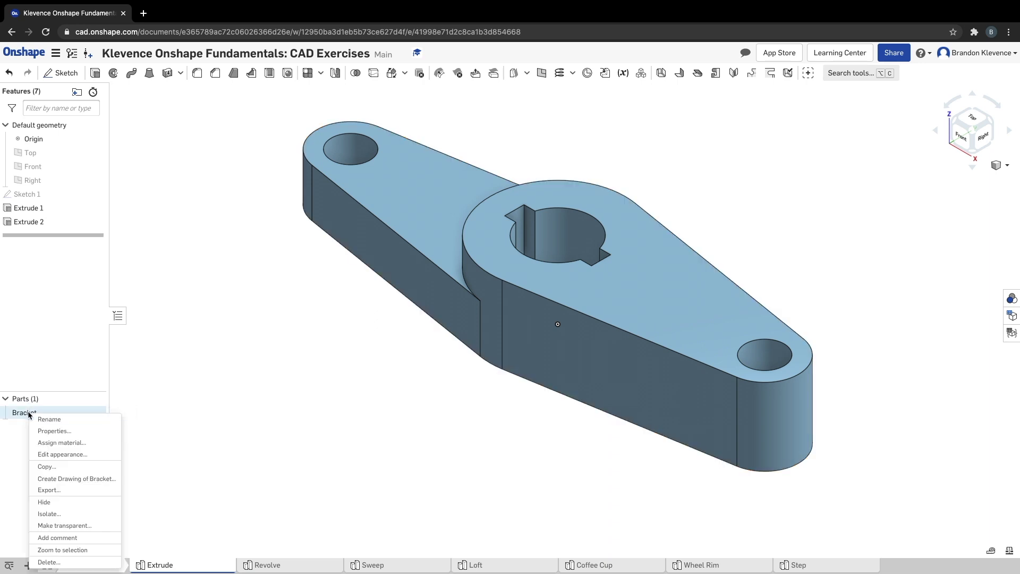
Step: Assign Steel 1020 from the Onshape Material Library to the Bracket part
left_click(61, 441)
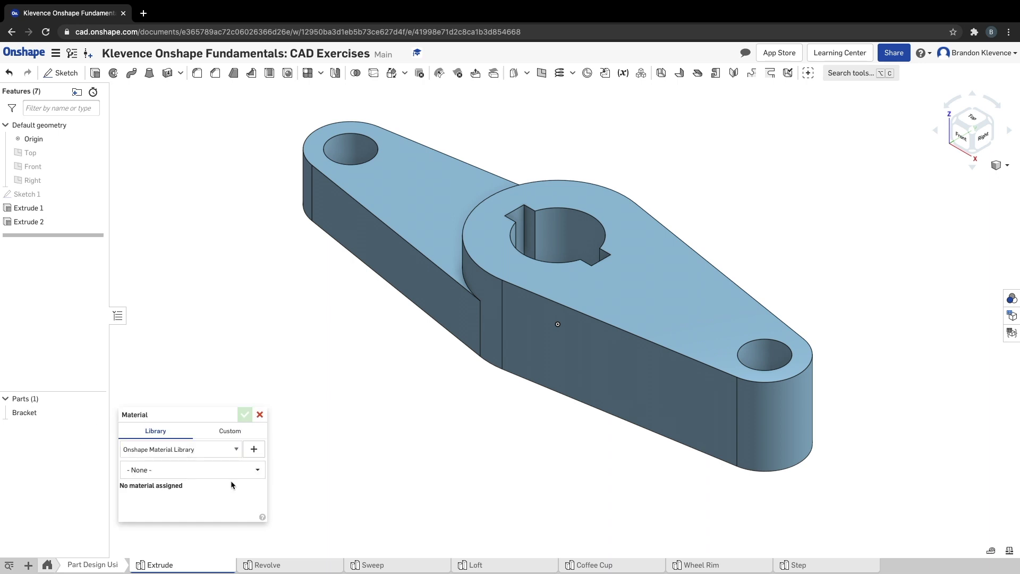
left_click(218, 446)
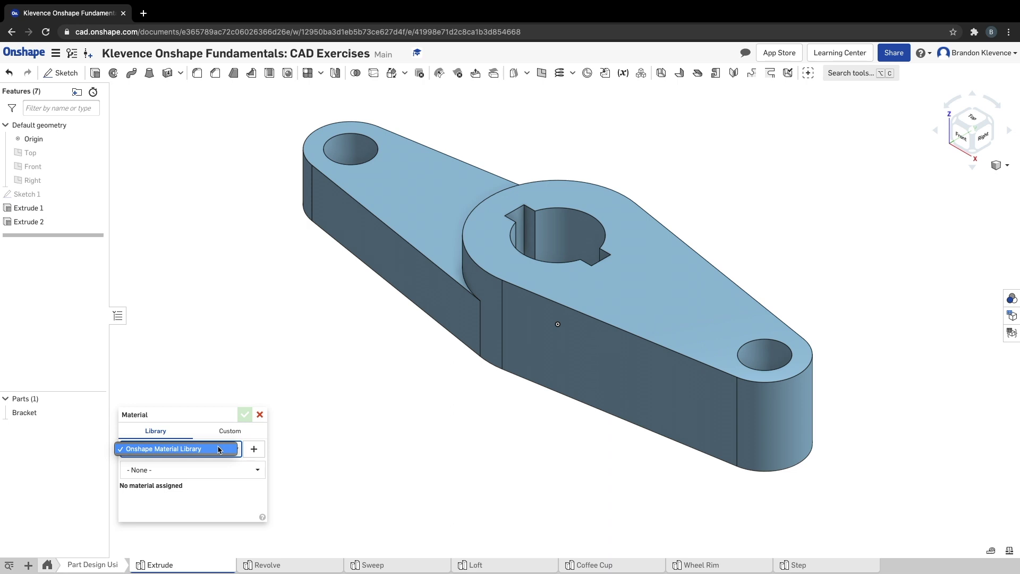
left_click(234, 450)
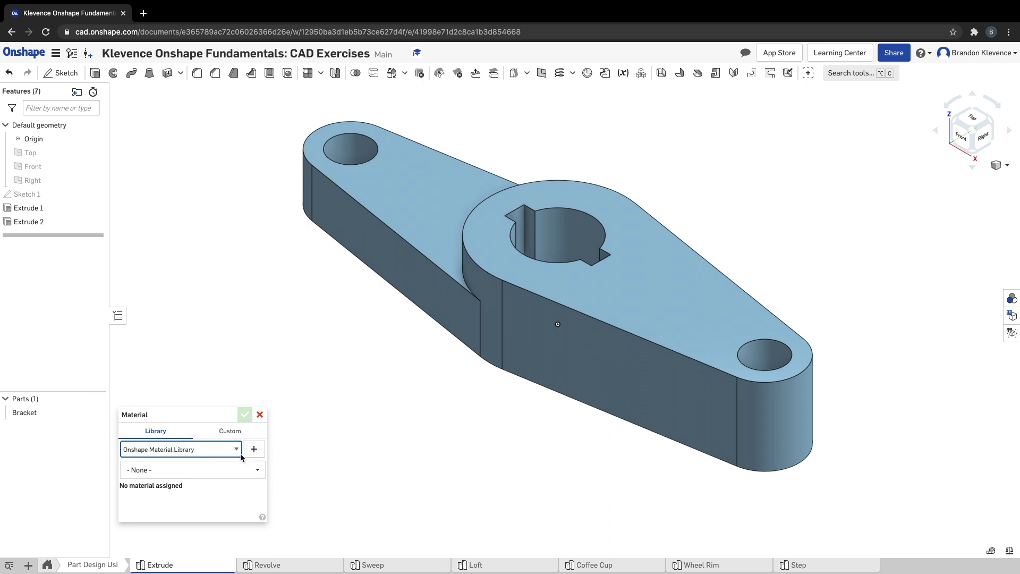
left_click(239, 469)
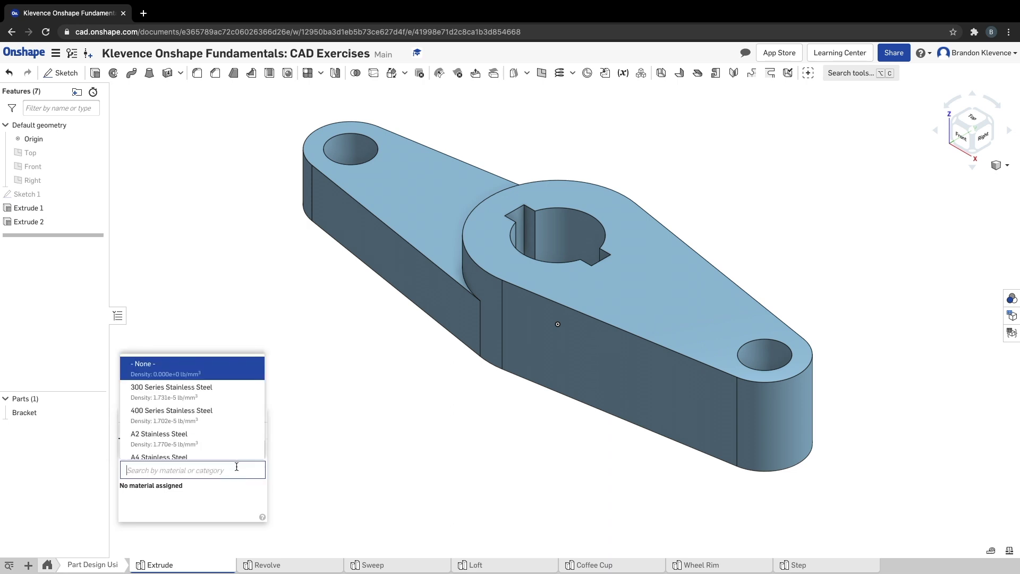
type("Ste")
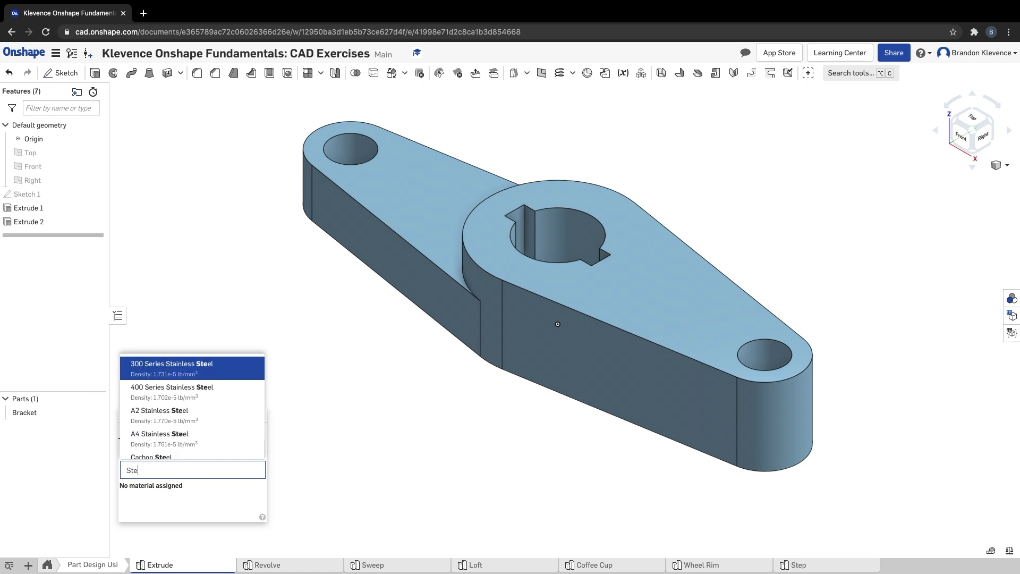
type("el 1020")
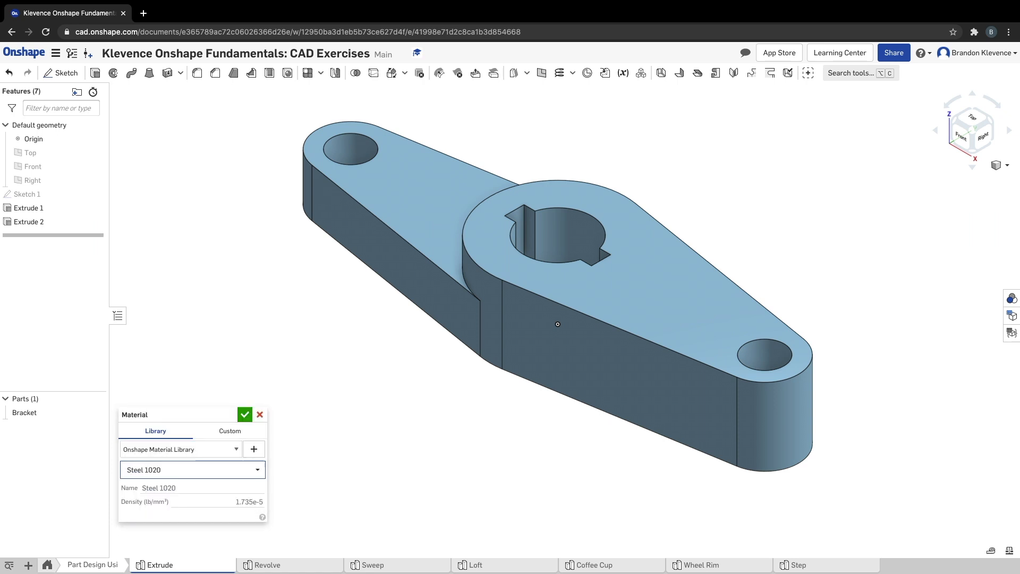
key("Return")
left_click(244, 415)
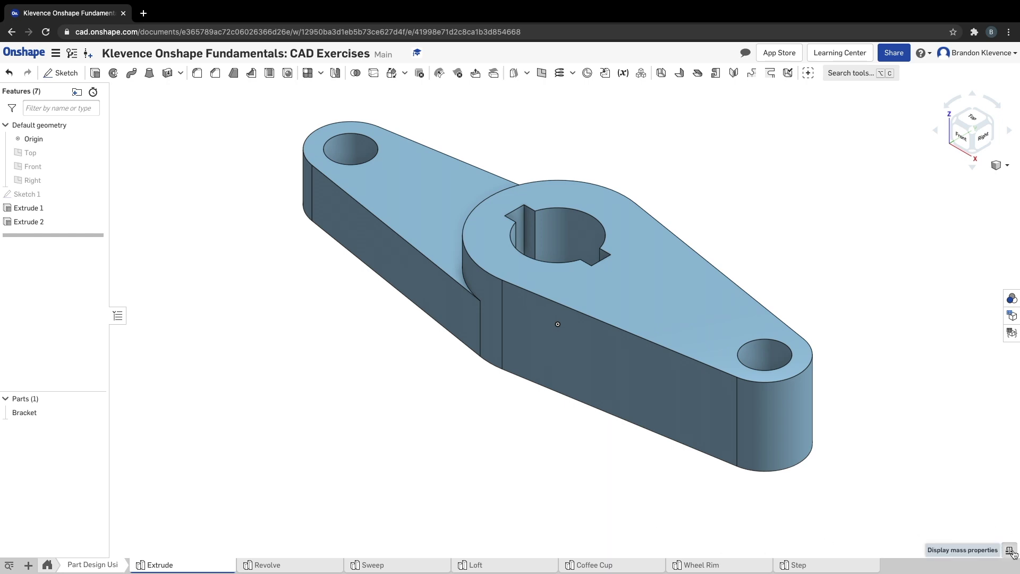
left_click(1009, 550)
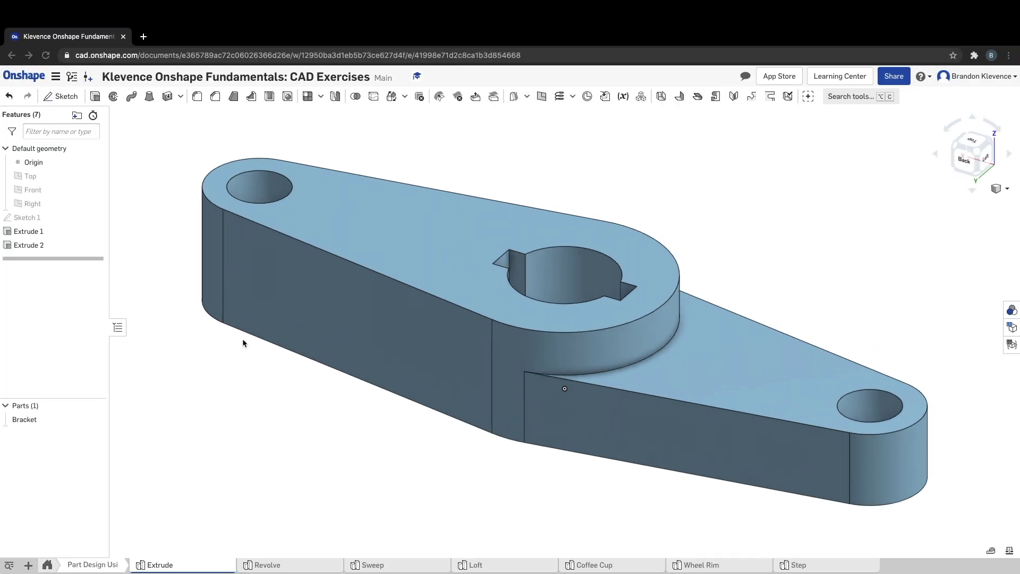
Step: Change the workspace default mass unit from Pound to Kilogram
left_click(25, 420)
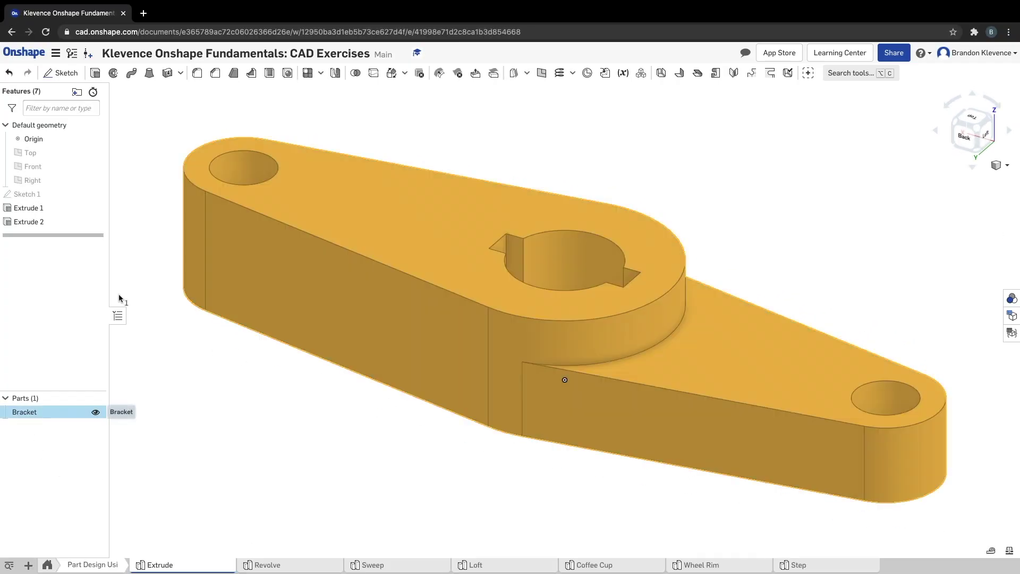
left_click(55, 52)
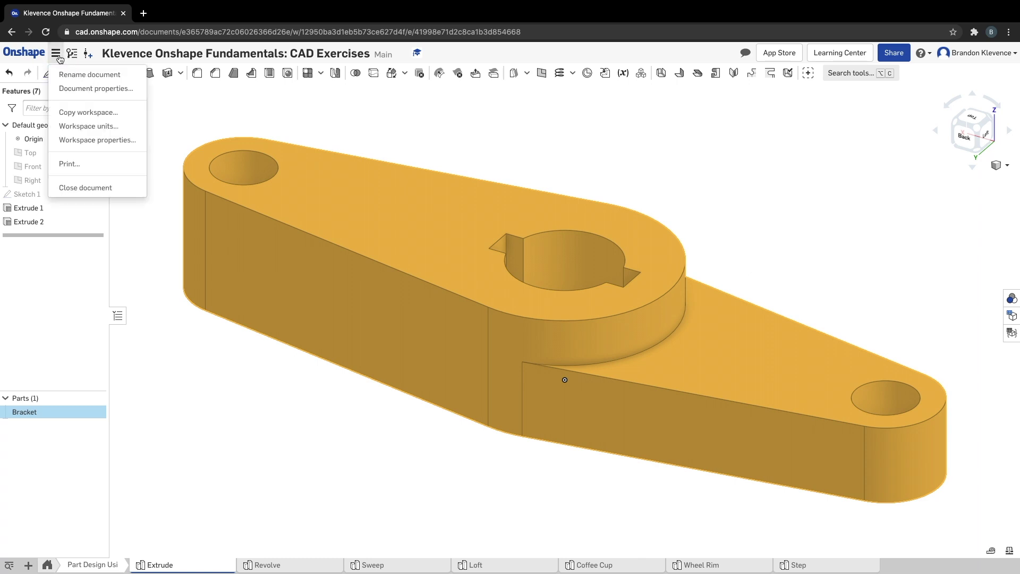
left_click(120, 127)
left_click(190, 223)
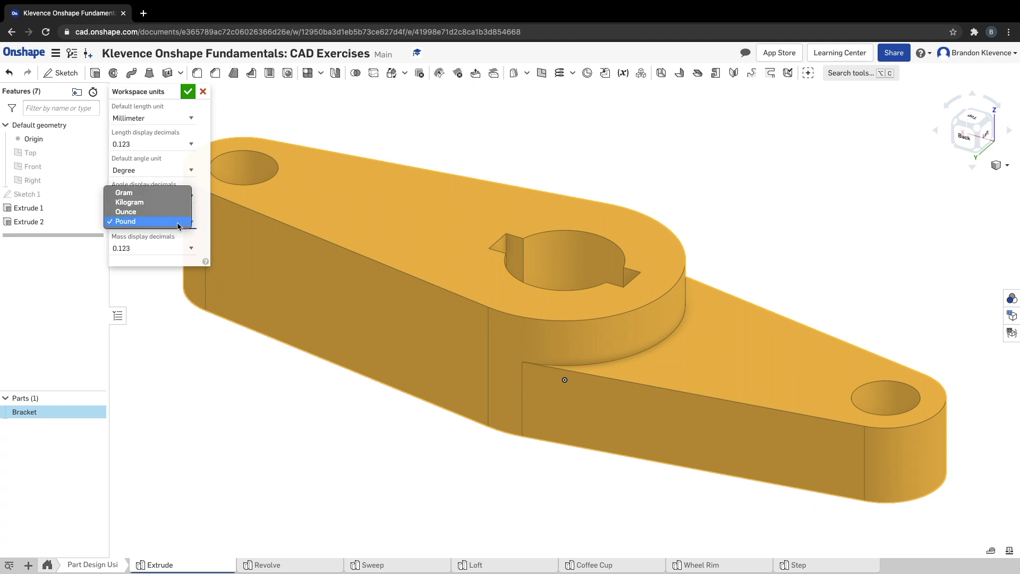
left_click(159, 203)
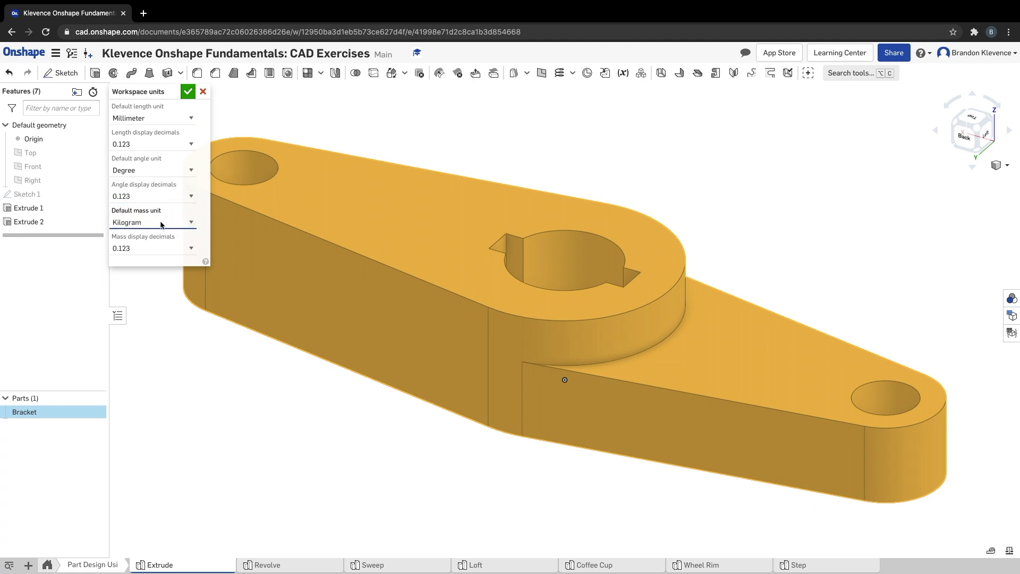
left_click(188, 92)
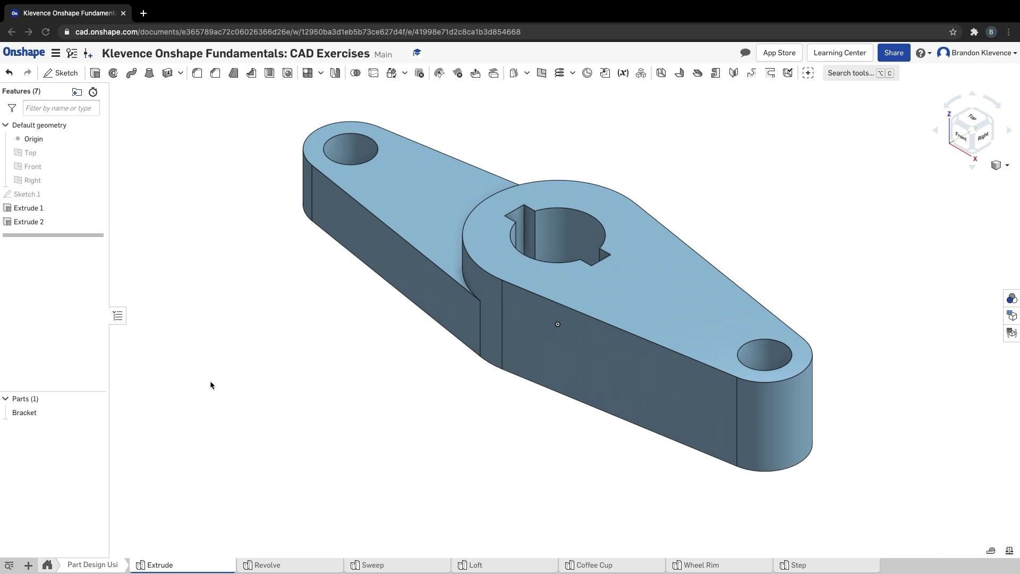
Step: Check that the Bracket part is assigned Steel 1020, then display its mass properties
right_click(48, 413)
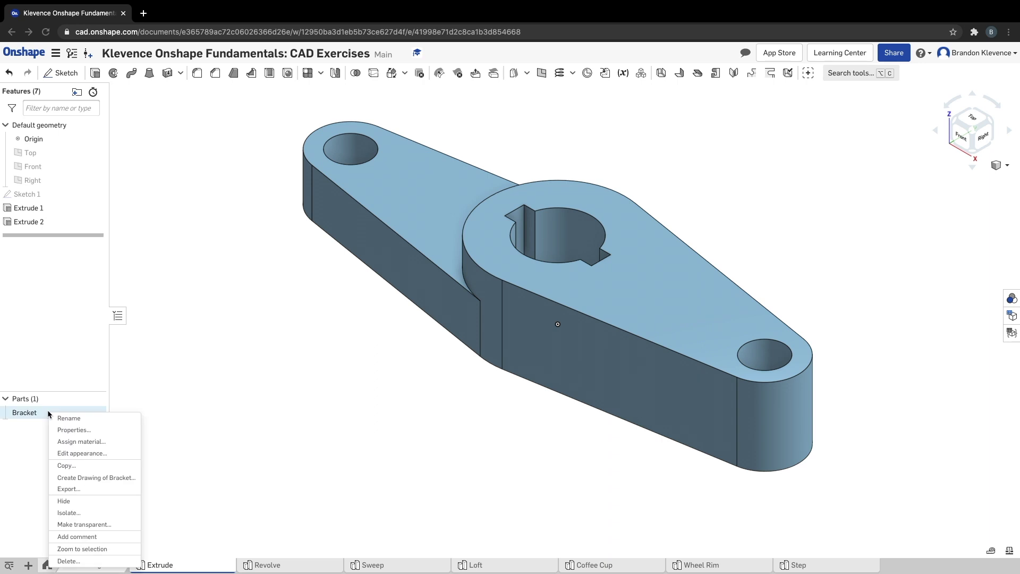
left_click(98, 443)
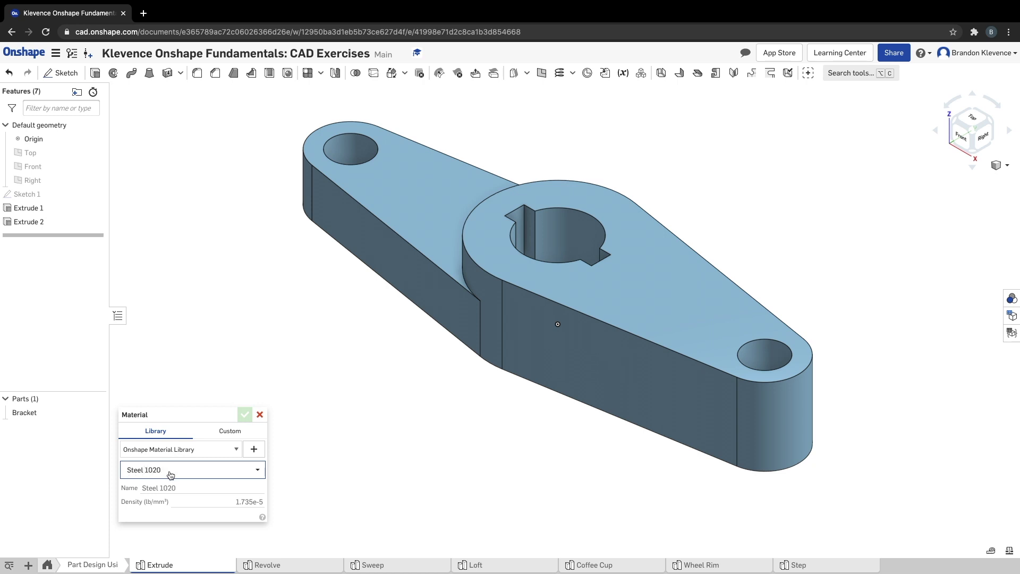
left_click(259, 415)
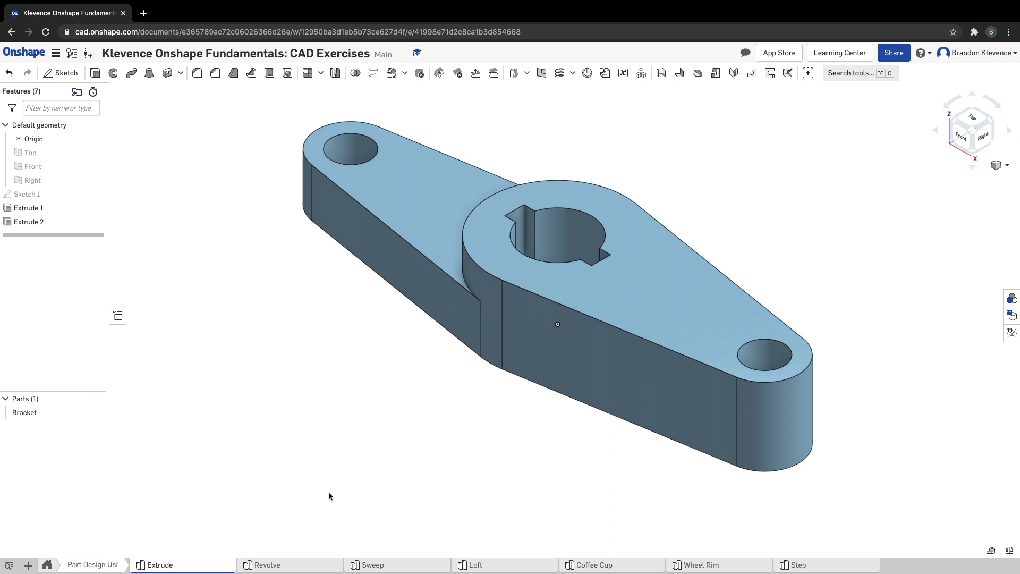
left_click(1010, 549)
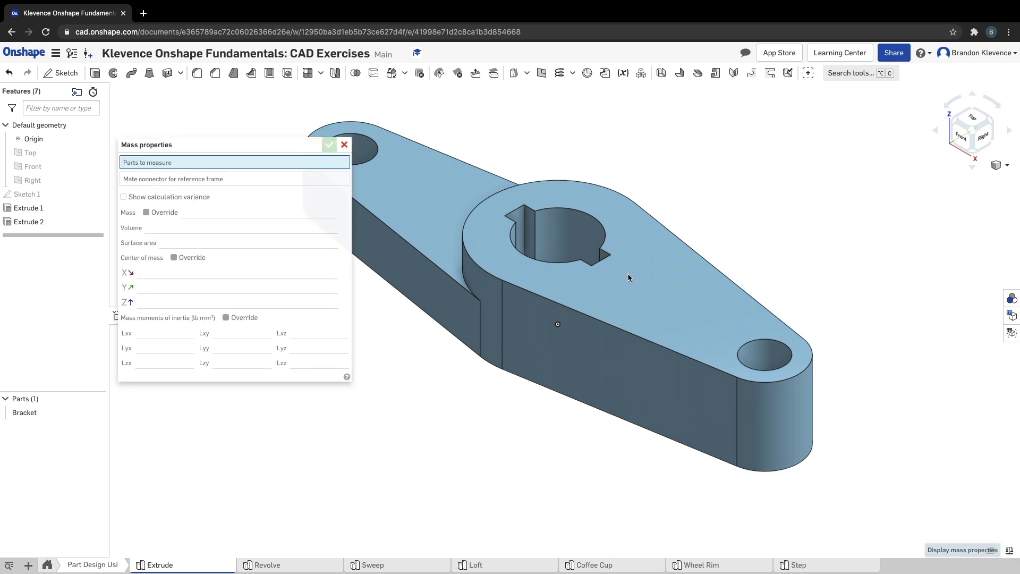
Step: Close the Bracket's mass properties readout and snap the model to a different view
left_click(345, 144)
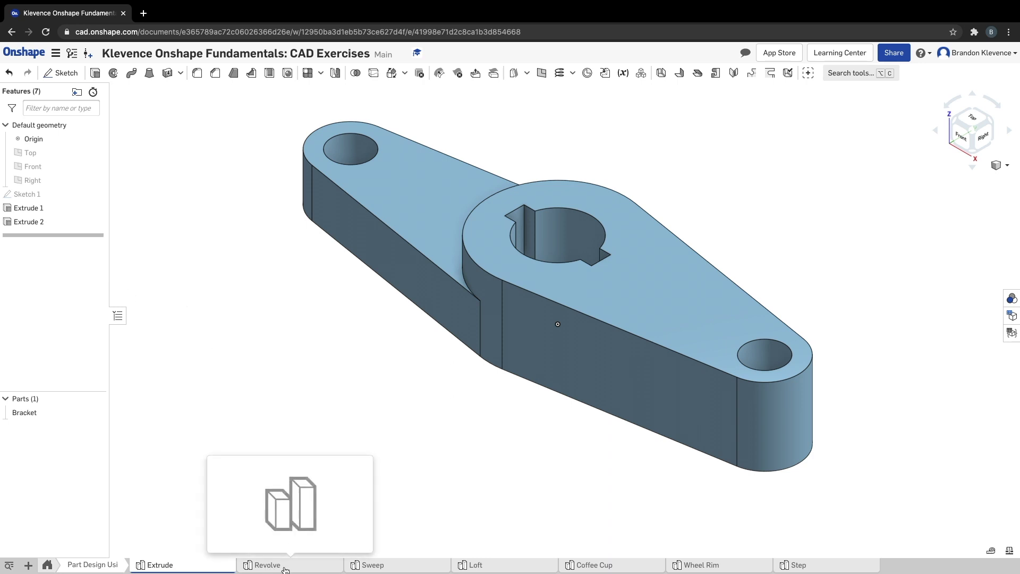
left_click(955, 122)
key("Right")
key("Right")
key("Right")
key("Right")
key("Right")
key("Right")
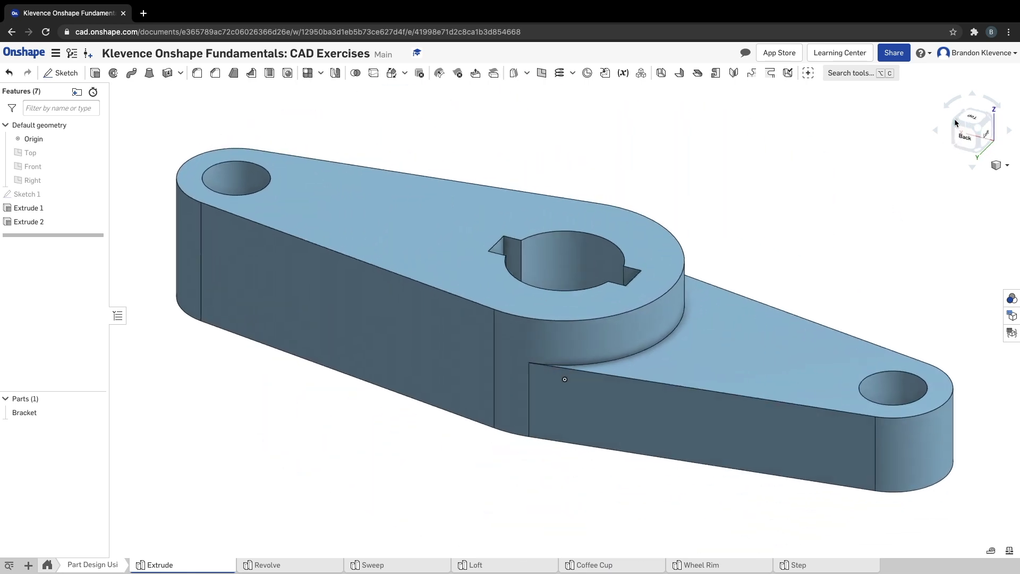
key("Right")
key("Right")
key("Right")
key("Right")
key("Right")
key("Right")
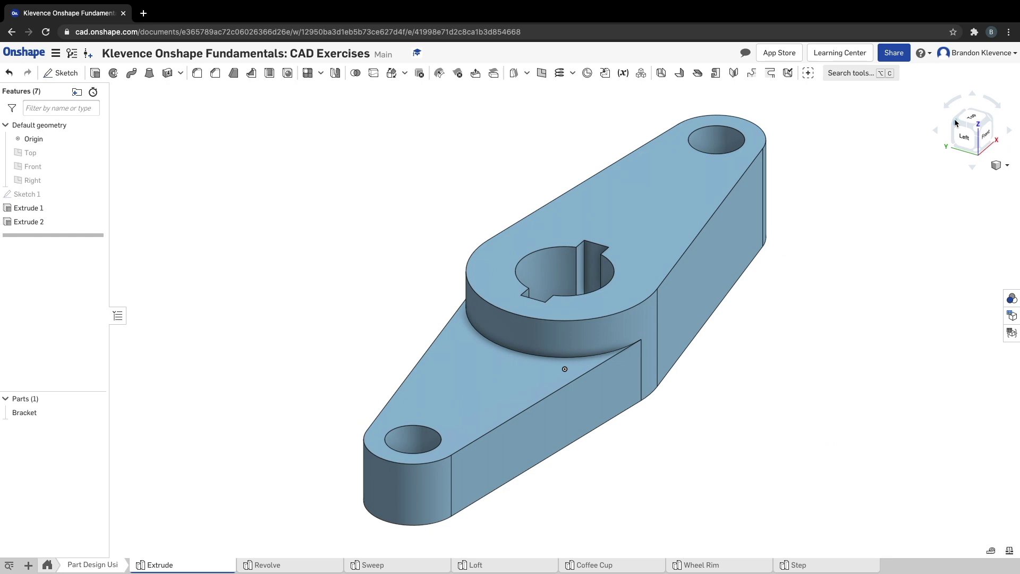
key("Right")
key("Right")
key("Right")
key("Right")
key("Right")
key("Right")
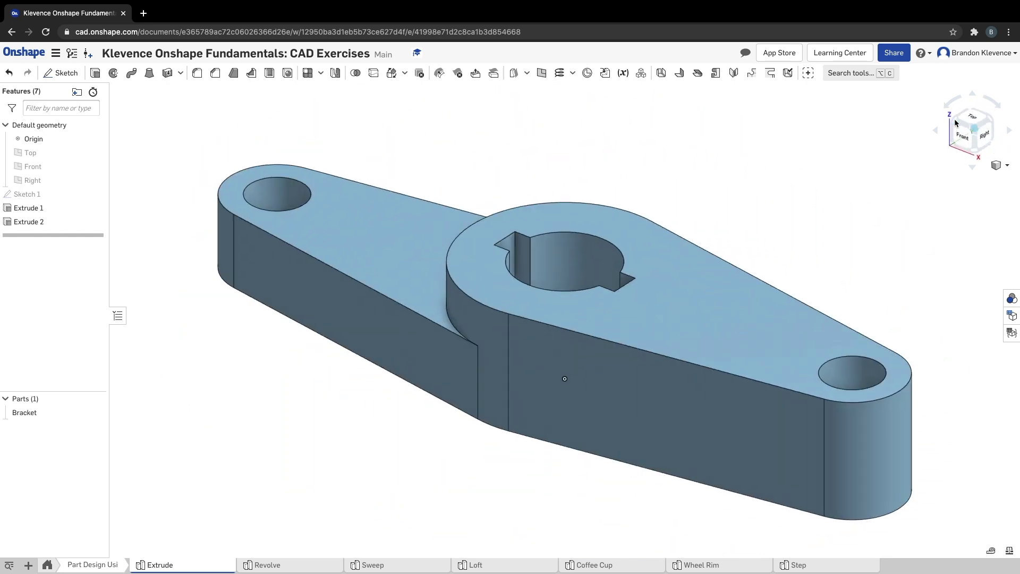
key("Right")
key("Right")
key("Right")
key("Right")
key("Right")
key("Right")
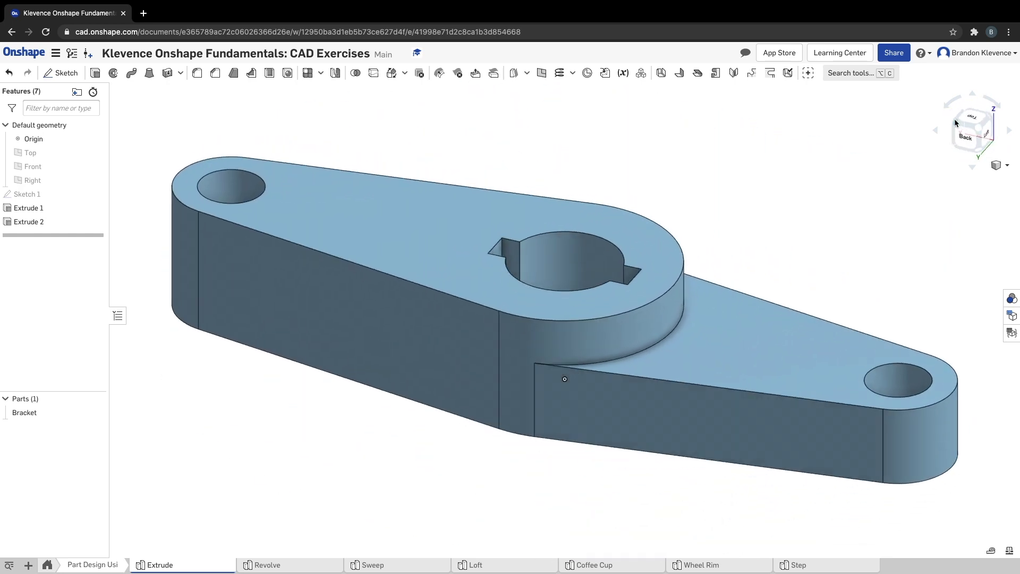
key("Right")
key("Right")
key("Right")
key("Right")
key("Right")
key("Right")
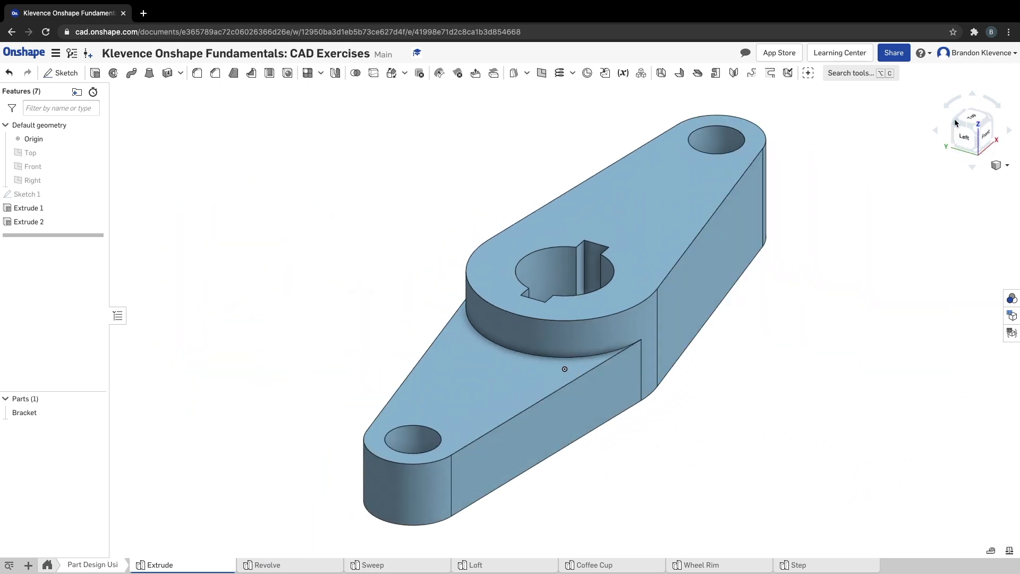